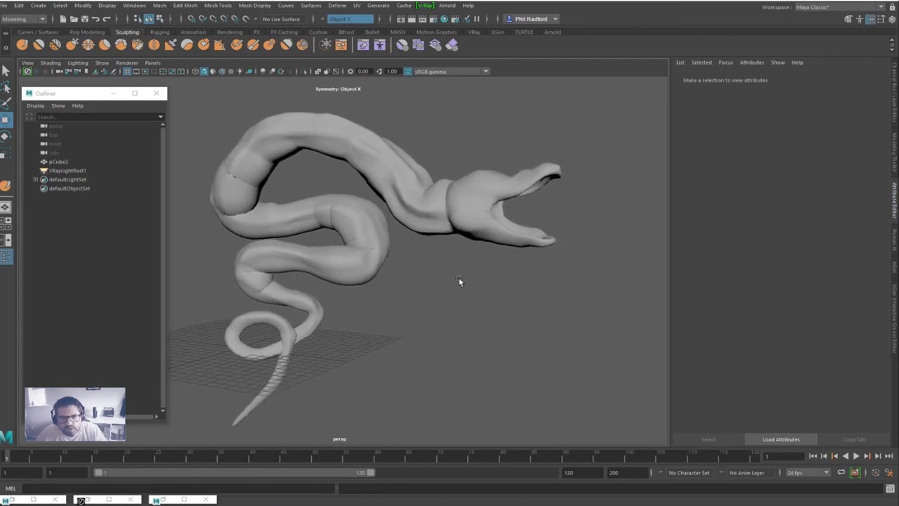
Turn off the Object X symmetry.
{"action": "left_click", "coordinate": [323, 20]}
{"action": "left_click", "coordinate": [344, 22]}
{"action": "left_click_drag", "start_coordinate": [393, 217], "coordinate": [311, 355], "text": "alt"}
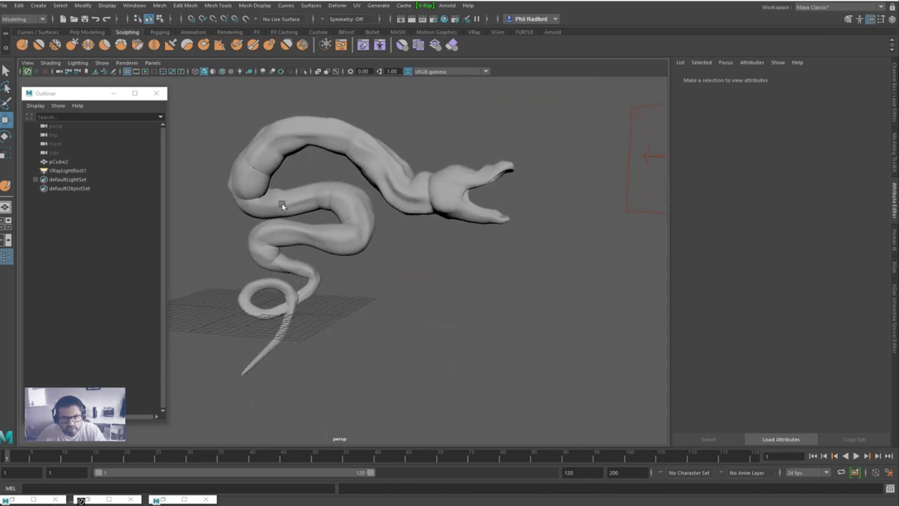
{"action": "left_click_drag", "start_coordinate": [338, 254], "coordinate": [410, 280], "text": "alt"}
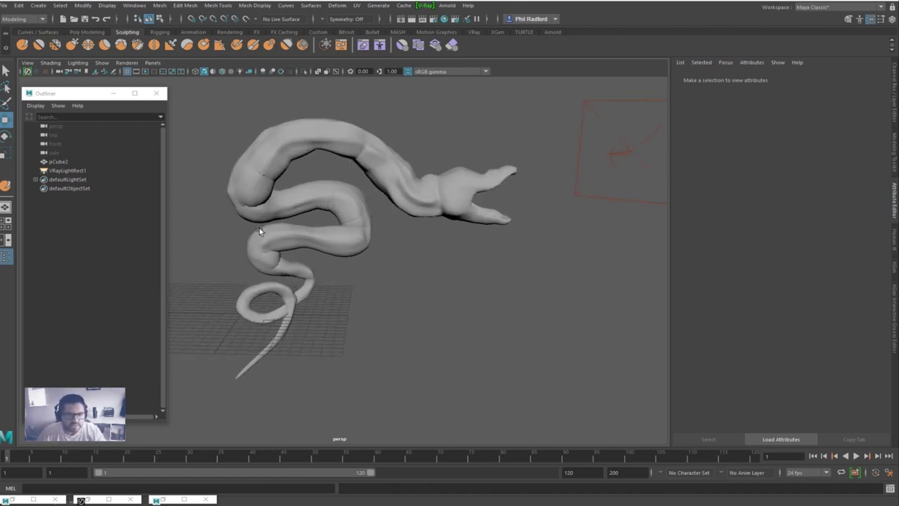
{"action": "left_click_drag", "start_coordinate": [453, 319], "coordinate": [436, 314], "text": "alt"}
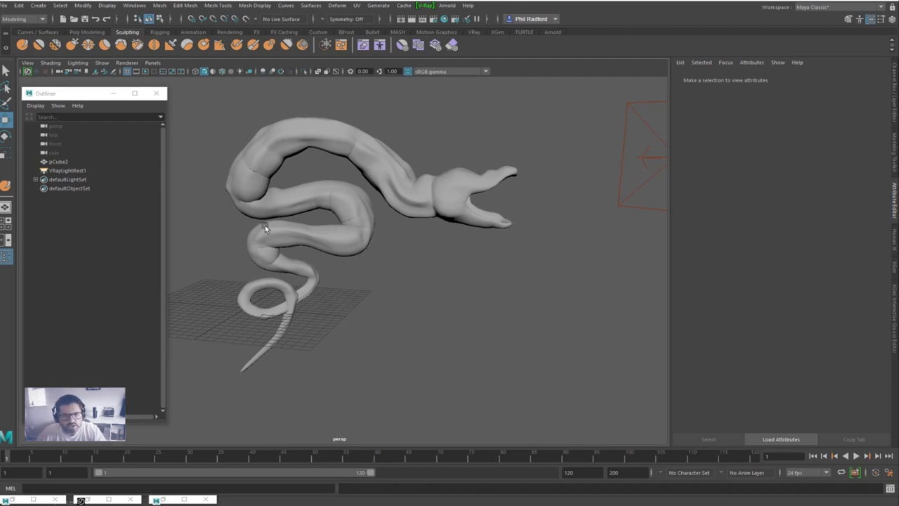
{"action": "left_click_drag", "start_coordinate": [438, 262], "coordinate": [316, 139], "text": "alt"}
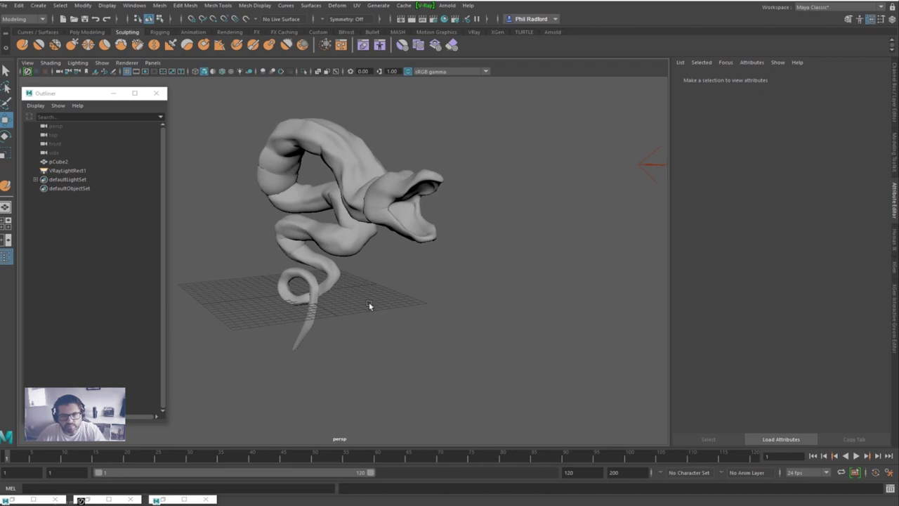
{"action": "left_click_drag", "start_coordinate": [364, 306], "coordinate": [438, 316], "text": "alt"}
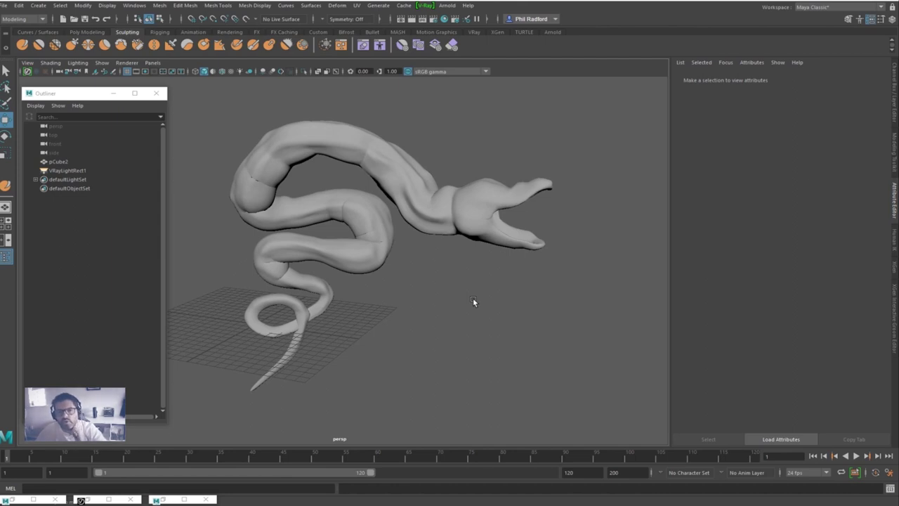
Select the snake mesh and make it paintable for Paint Effects.
{"action": "left_click", "coordinate": [368, 130]}
{"action": "left_click", "coordinate": [357, 5]}
{"action": "left_click", "coordinate": [356, 5]}
{"action": "key", "text": "q"}
{"action": "left_click", "coordinate": [389, 157]}
{"action": "left_click", "coordinate": [446, 124]}
{"action": "left_click_drag", "start_coordinate": [407, 190], "coordinate": [423, 212], "text": "alt"}
{"action": "left_click", "coordinate": [422, 210]}
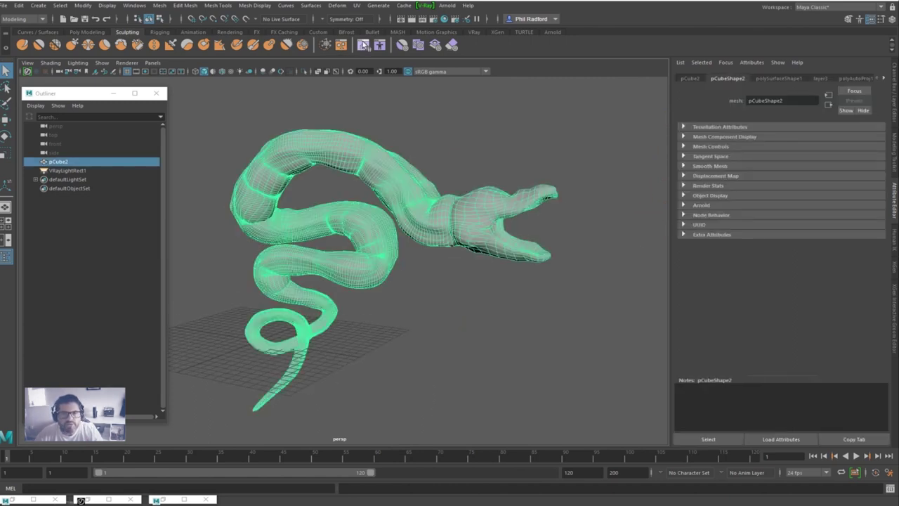
{"action": "left_click", "coordinate": [379, 6]}
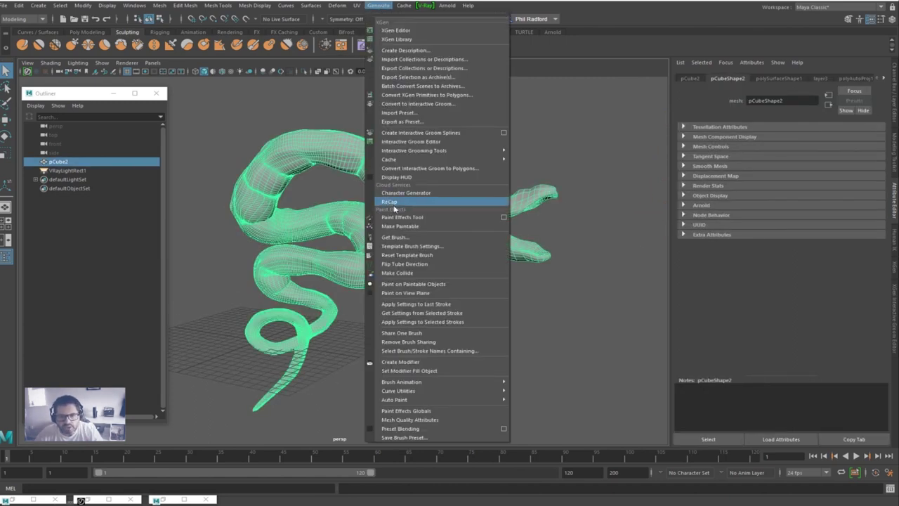
{"action": "left_click", "coordinate": [424, 226]}
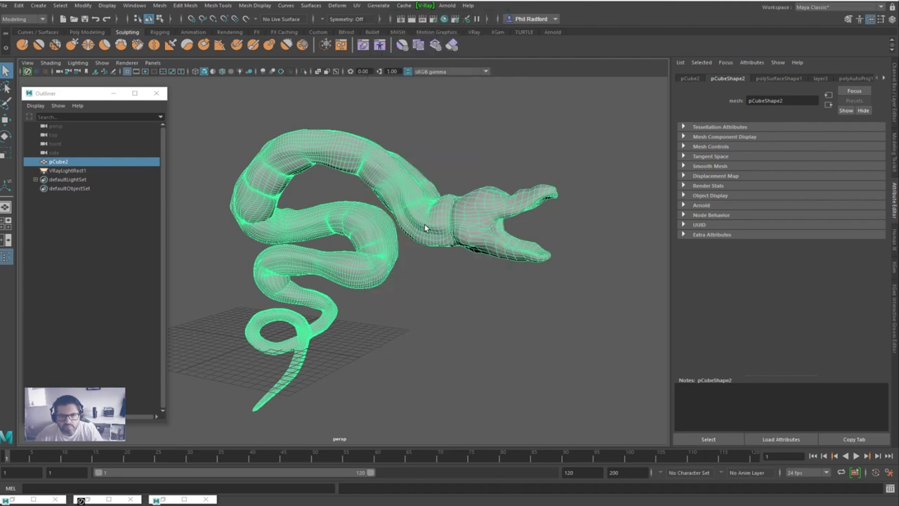
Load the galaxy.mel brush from the Galactic folder of the Paint Effects examples.
{"action": "left_click", "coordinate": [378, 6]}
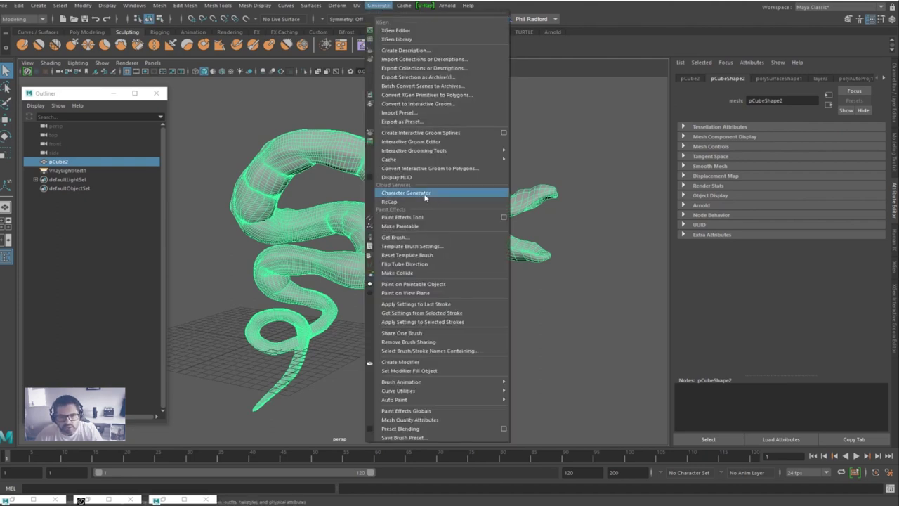
{"action": "left_click", "coordinate": [426, 237]}
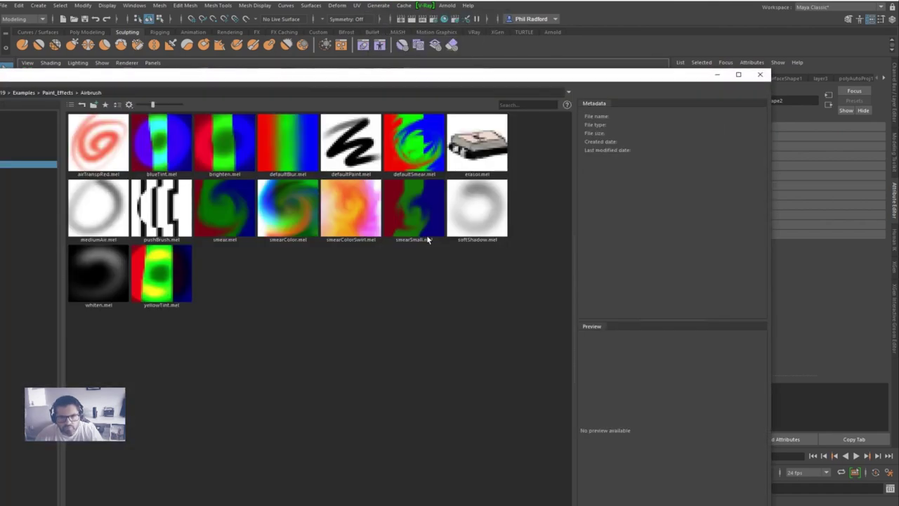
{"action": "left_click_drag", "start_coordinate": [309, 85], "coordinate": [346, 70]}
{"action": "left_click", "coordinate": [774, 61]}
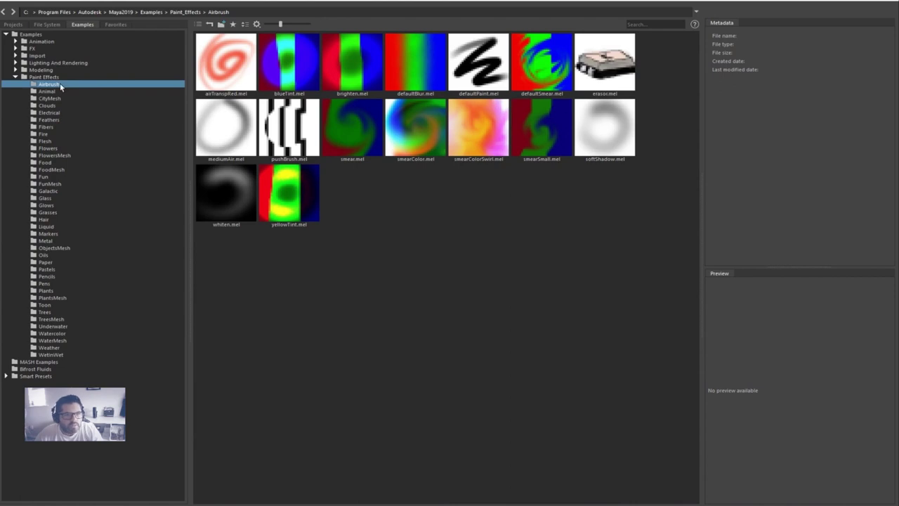
{"action": "left_click", "coordinate": [48, 191]}
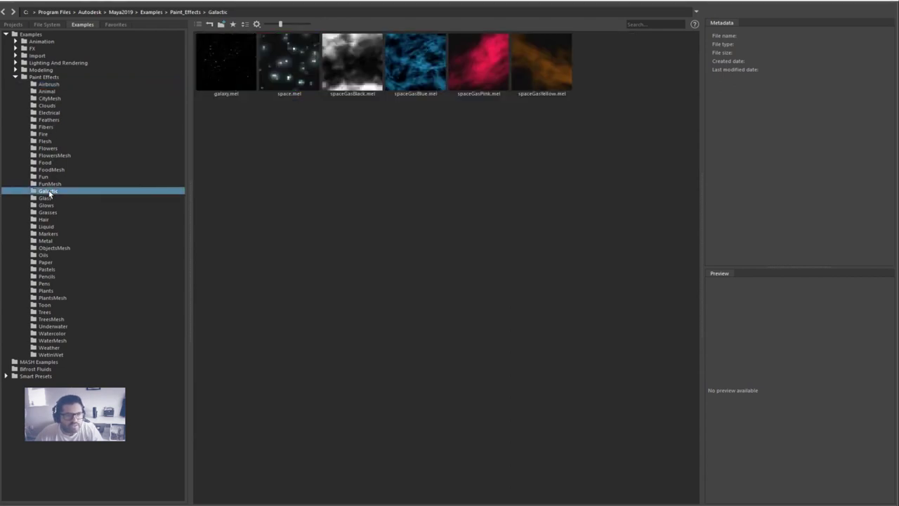
{"action": "left_click", "coordinate": [214, 59]}
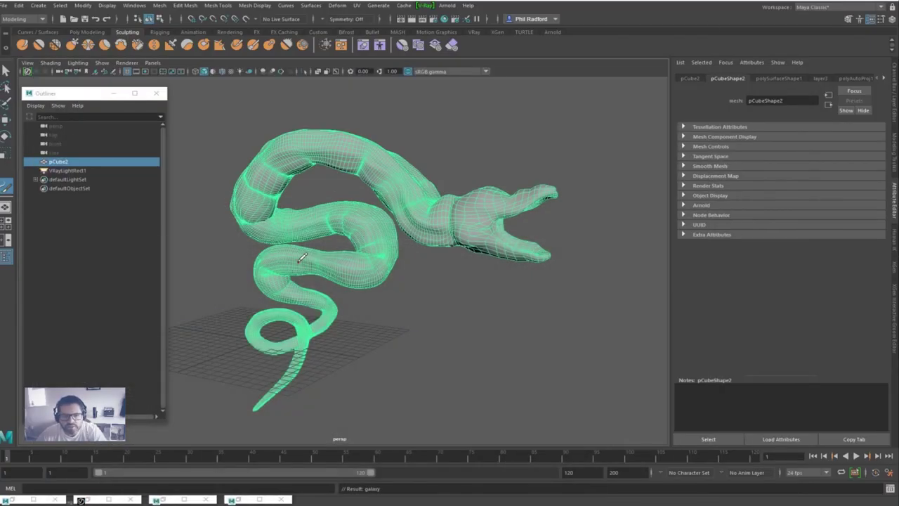
Paint four galaxy brush strokes along the snake's upper arch, neck and head, working around both sides of the body.
{"action": "left_click_drag", "start_coordinate": [297, 257], "coordinate": [434, 268], "text": "alt"}
{"action": "middle_click_drag", "start_coordinate": [435, 268], "coordinate": [459, 285], "text": "alt"}
{"action": "right_click_drag", "start_coordinate": [450, 284], "coordinate": [509, 276], "text": "alt"}
{"action": "left_click_drag", "start_coordinate": [475, 254], "coordinate": [486, 281], "text": "alt"}
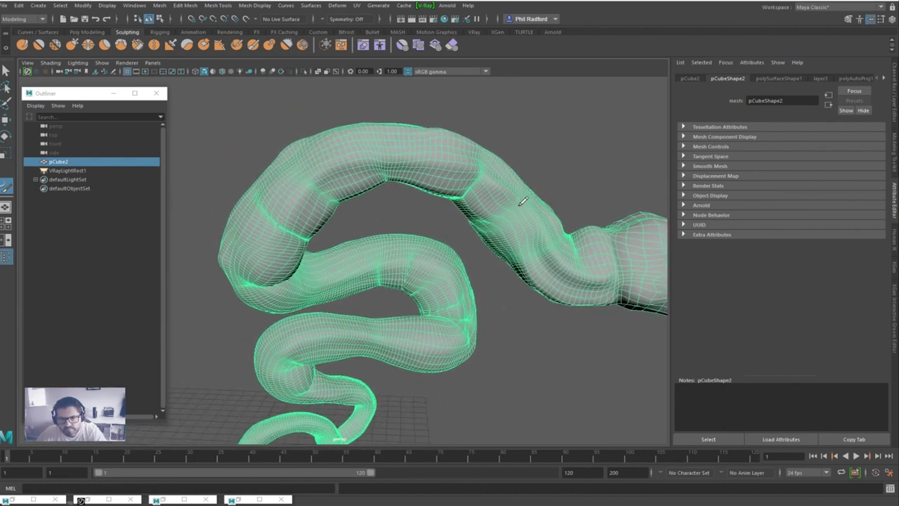
{"action": "left_click", "coordinate": [495, 205]}
{"action": "middle_click_drag", "start_coordinate": [478, 198], "coordinate": [495, 218], "text": "alt"}
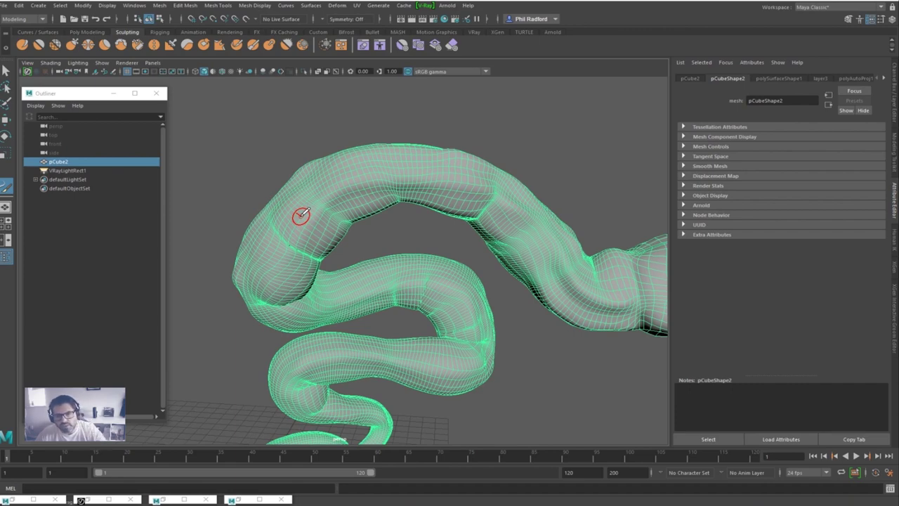
{"action": "left_click_drag", "start_coordinate": [300, 214], "coordinate": [409, 211], "text": "alt"}
{"action": "mouse_move", "coordinate": [526, 293]}
{"action": "left_mouse_down", "text": "alt"}
{"action": "mouse_move", "coordinate": [528, 279]}
{"action": "mouse_move", "coordinate": [491, 255]}
{"action": "mouse_move", "coordinate": [516, 258]}
{"action": "left_mouse_up", "text": "alt"}
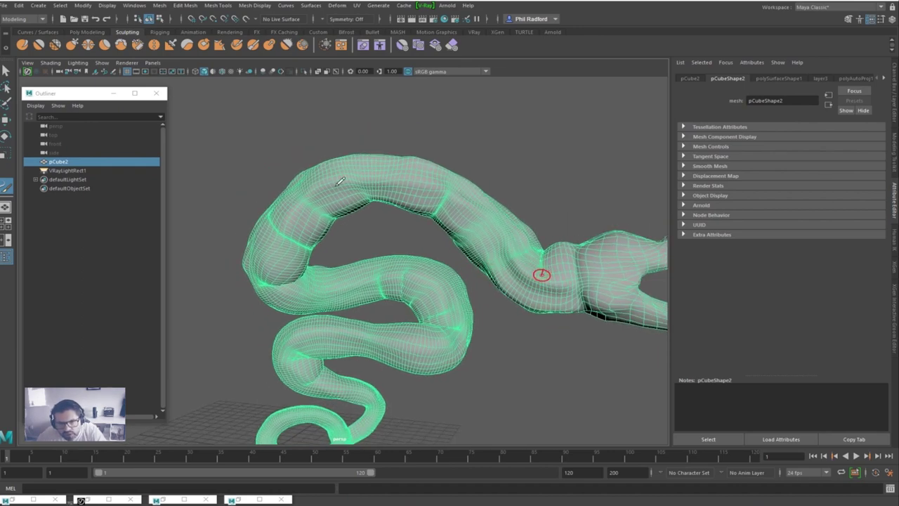
{"action": "left_click_drag", "start_coordinate": [284, 240], "coordinate": [321, 231]}
{"action": "mouse_move", "coordinate": [435, 261]}
{"action": "left_mouse_down", "text": "alt"}
{"action": "mouse_move", "coordinate": [317, 277]}
{"action": "mouse_move", "coordinate": [287, 264]}
{"action": "mouse_move", "coordinate": [371, 245]}
{"action": "mouse_move", "coordinate": [361, 245]}
{"action": "left_mouse_up", "text": "alt"}
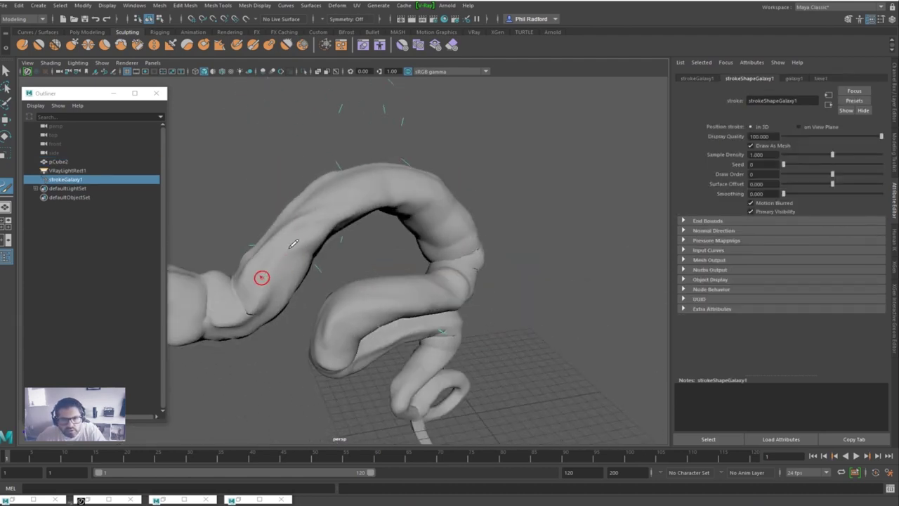
{"action": "left_click_drag", "start_coordinate": [447, 202], "coordinate": [456, 233]}
{"action": "mouse_move", "coordinate": [395, 263]}
{"action": "left_mouse_down", "text": "alt"}
{"action": "mouse_move", "coordinate": [535, 265]}
{"action": "mouse_move", "coordinate": [487, 263]}
{"action": "left_mouse_up", "text": "alt"}
{"action": "middle_click_drag", "start_coordinate": [487, 263], "coordinate": [393, 261], "text": "alt"}
{"action": "right_click_drag", "start_coordinate": [421, 261], "coordinate": [515, 265], "text": "alt"}
{"action": "left_click_drag", "start_coordinate": [515, 265], "coordinate": [526, 259], "text": "alt"}
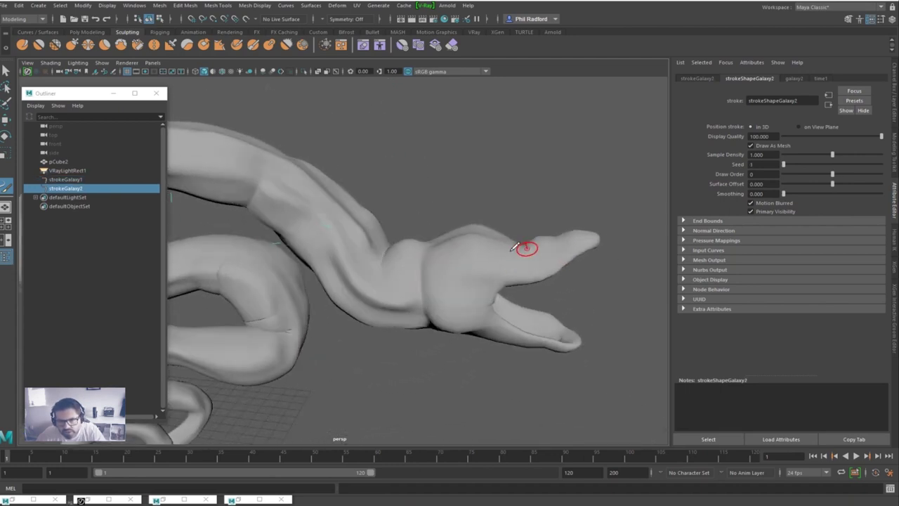
{"action": "left_click_drag", "start_coordinate": [424, 254], "coordinate": [419, 275]}
{"action": "left_click_drag", "start_coordinate": [419, 275], "coordinate": [271, 278], "text": "alt"}
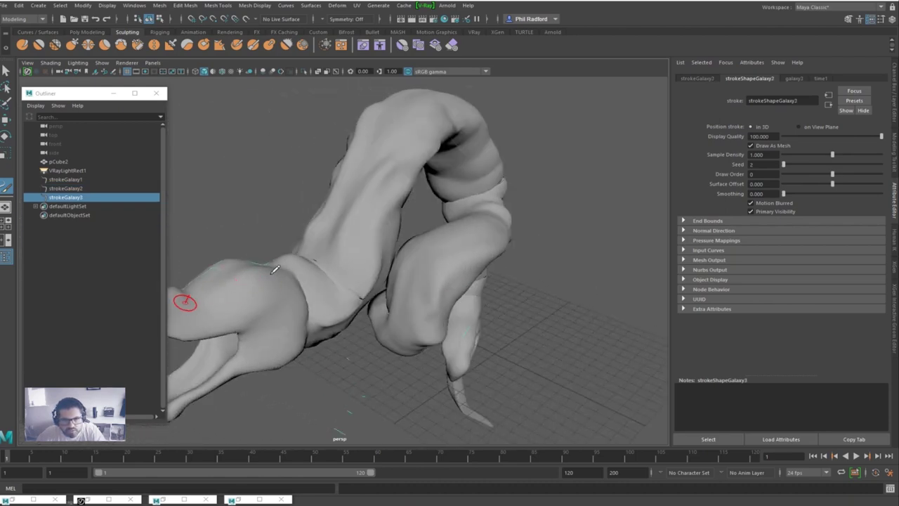
{"action": "mouse_move", "coordinate": [354, 184]}
{"action": "left_mouse_down"}
{"action": "mouse_move", "coordinate": [331, 261]}
{"action": "mouse_move", "coordinate": [533, 267]}
{"action": "mouse_move", "coordinate": [302, 291]}
{"action": "mouse_move", "coordinate": [358, 172]}
{"action": "left_mouse_up"}
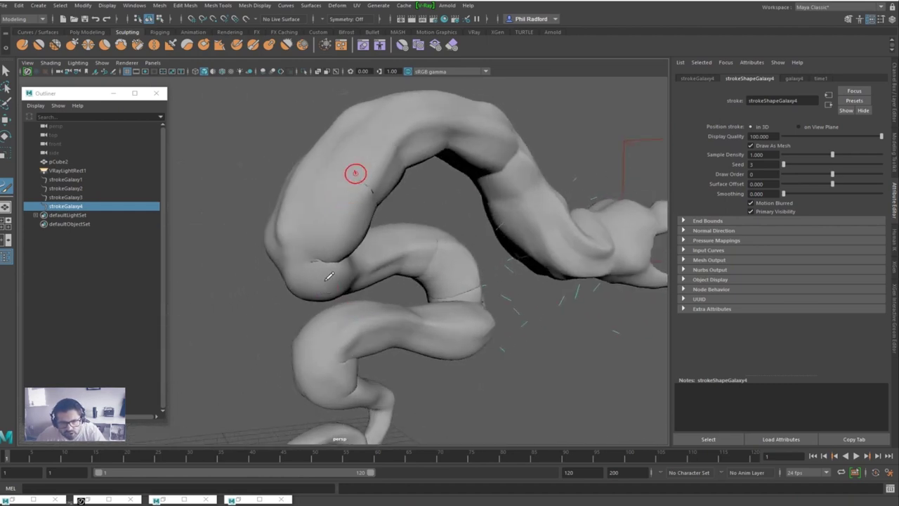
Paint four more galaxy brush strokes along the snake's rear bend and middle coils.
{"action": "left_click_drag", "start_coordinate": [423, 240], "coordinate": [437, 240]}
{"action": "left_click_drag", "start_coordinate": [309, 288], "coordinate": [618, 278], "text": "alt"}
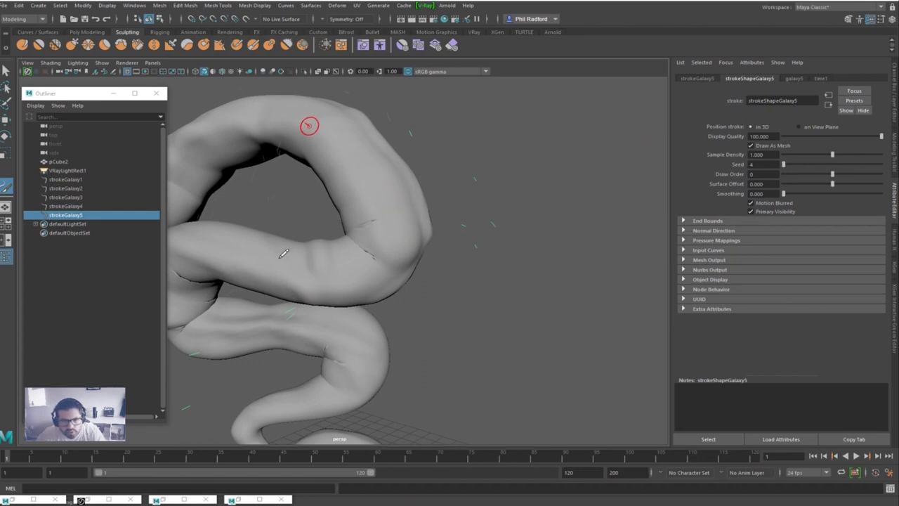
{"action": "left_click", "coordinate": [438, 290]}
{"action": "mouse_move", "coordinate": [439, 290]}
{"action": "left_mouse_down", "text": "alt"}
{"action": "mouse_move", "coordinate": [310, 300]}
{"action": "mouse_move", "coordinate": [354, 281]}
{"action": "left_mouse_up", "text": "alt"}
{"action": "middle_click_drag", "start_coordinate": [292, 203], "coordinate": [260, 181], "text": "alt"}
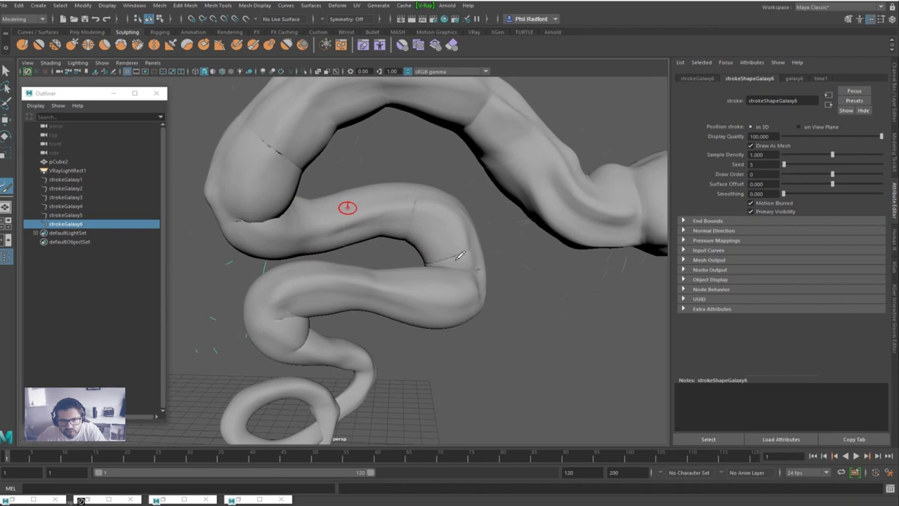
{"action": "left_click_drag", "start_coordinate": [426, 301], "coordinate": [385, 299], "text": "alt"}
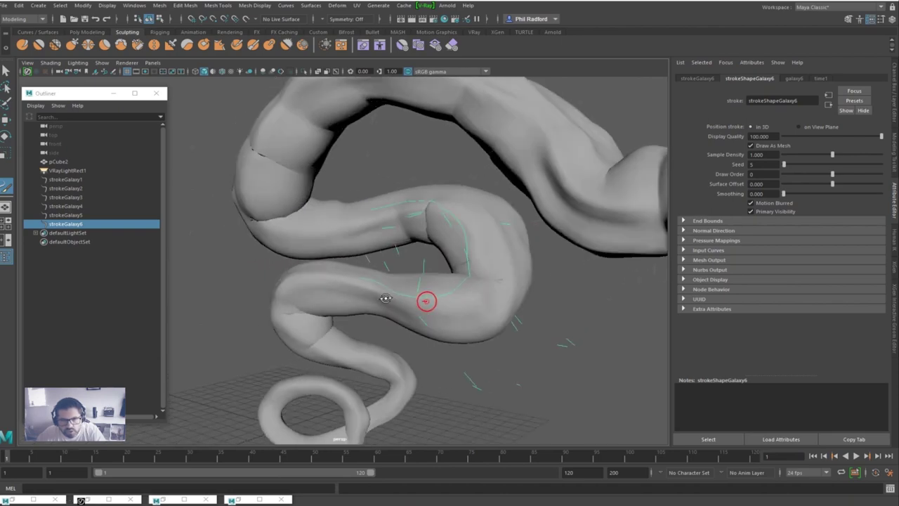
{"action": "left_click", "coordinate": [361, 299]}
{"action": "middle_click_drag", "start_coordinate": [362, 300], "coordinate": [375, 251], "text": "alt"}
{"action": "left_click_drag", "start_coordinate": [375, 250], "coordinate": [341, 265], "text": "alt"}
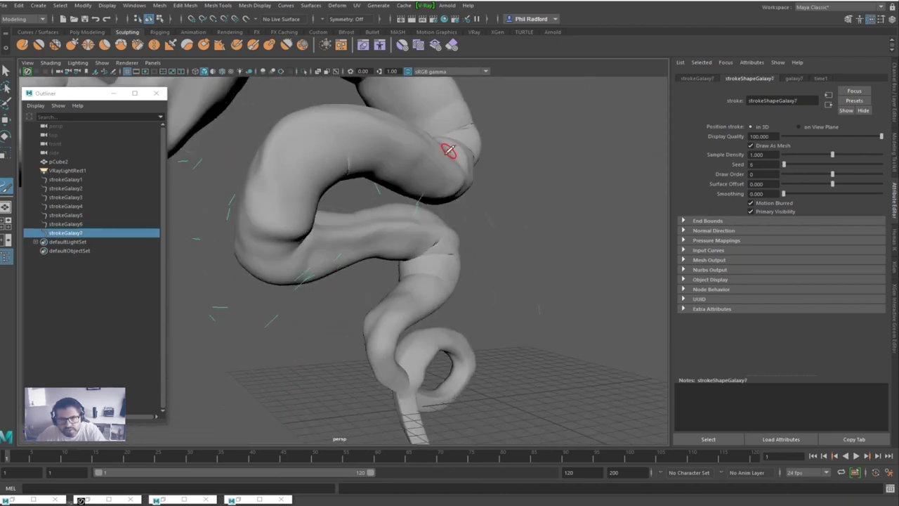
{"action": "left_click", "coordinate": [422, 234]}
{"action": "mouse_move", "coordinate": [424, 238]}
{"action": "left_mouse_down", "text": "alt"}
{"action": "mouse_move", "coordinate": [475, 269]}
{"action": "mouse_move", "coordinate": [401, 241]}
{"action": "mouse_move", "coordinate": [413, 263]}
{"action": "left_mouse_up", "text": "alt"}
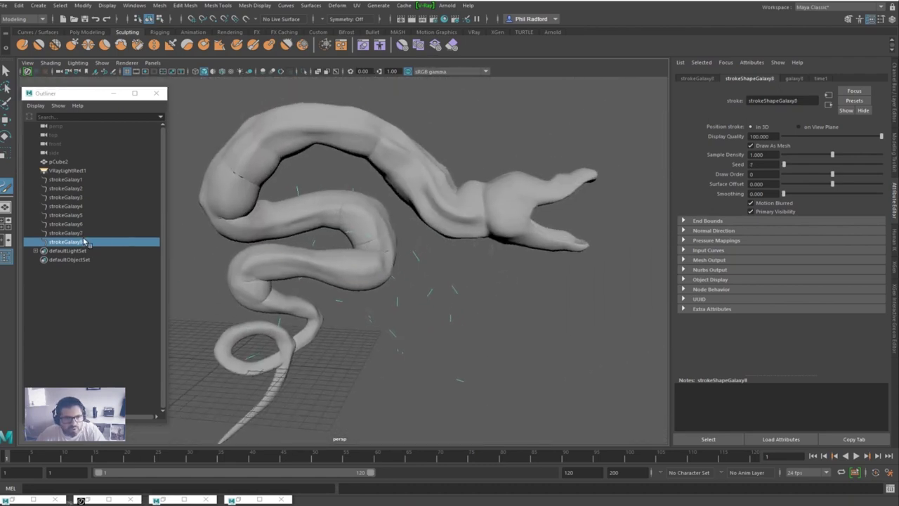
Select all eight galaxy strokes, set their brush Global Scale to 2, and switch to the Move tool.
{"action": "left_click", "coordinate": [85, 180], "text": "shift"}
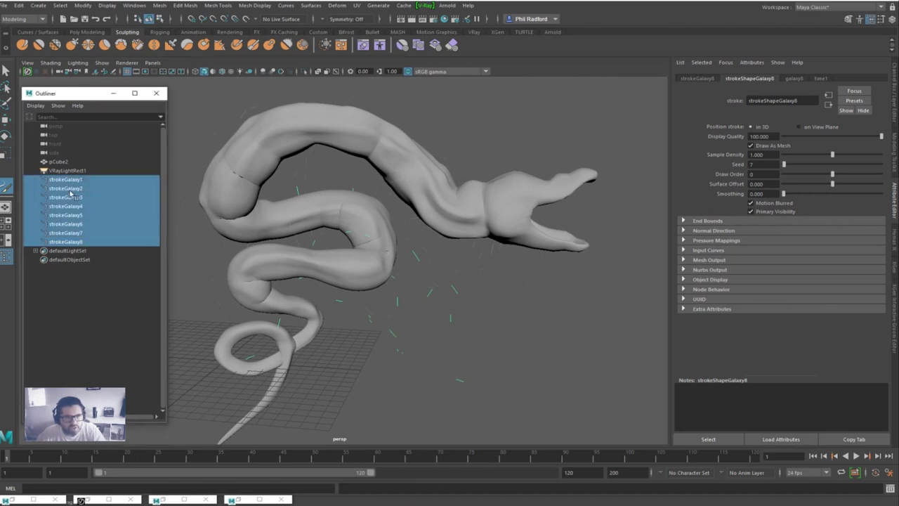
{"action": "left_click", "coordinate": [894, 86]}
{"action": "scroll", "coordinate": [876, 138], "scroll_direction": "down", "scroll_amount": 15}
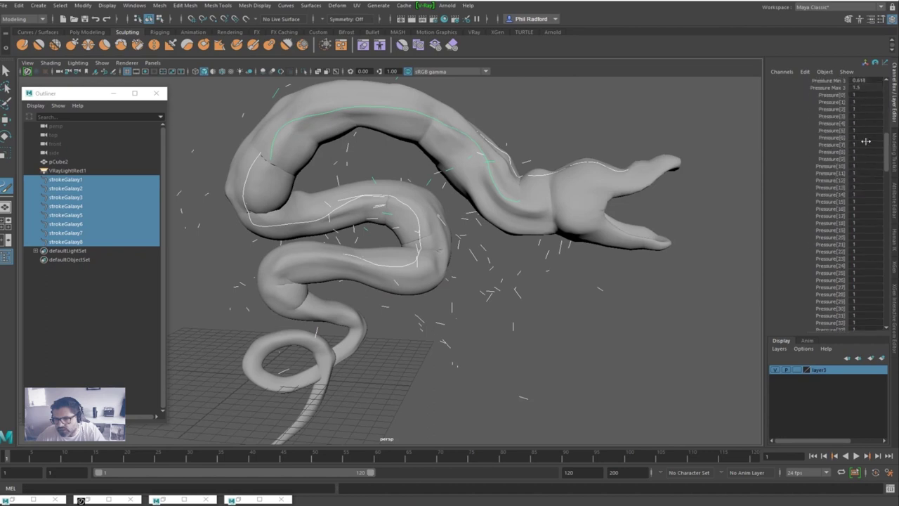
{"action": "left_click_drag", "start_coordinate": [886, 140], "coordinate": [886, 306]}
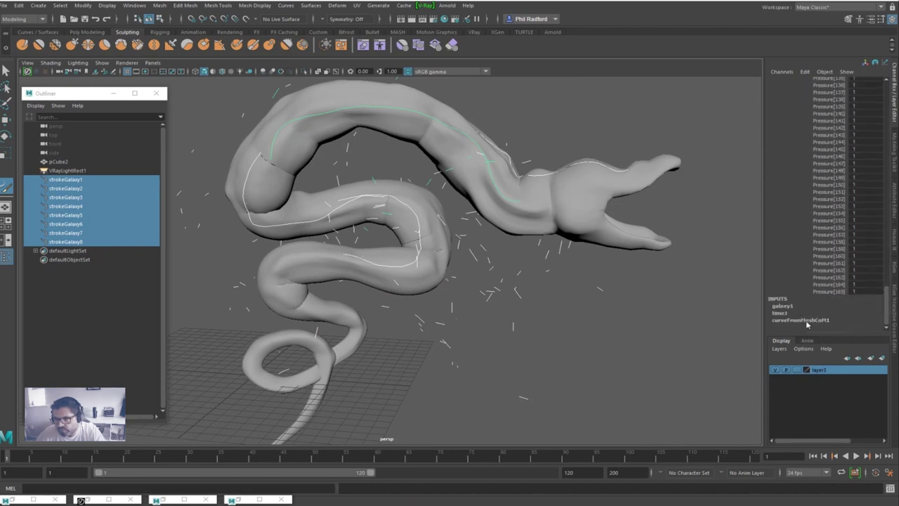
{"action": "left_click", "coordinate": [783, 307]}
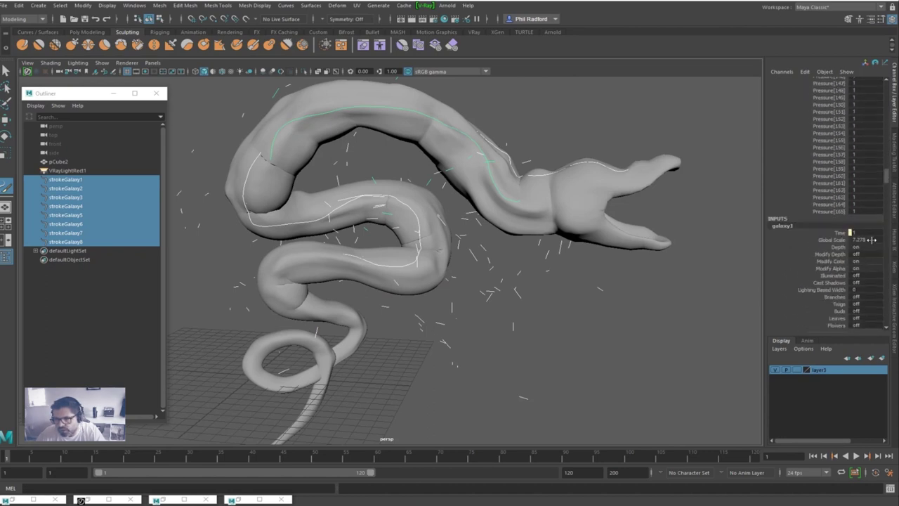
{"action": "left_click", "coordinate": [870, 239]}
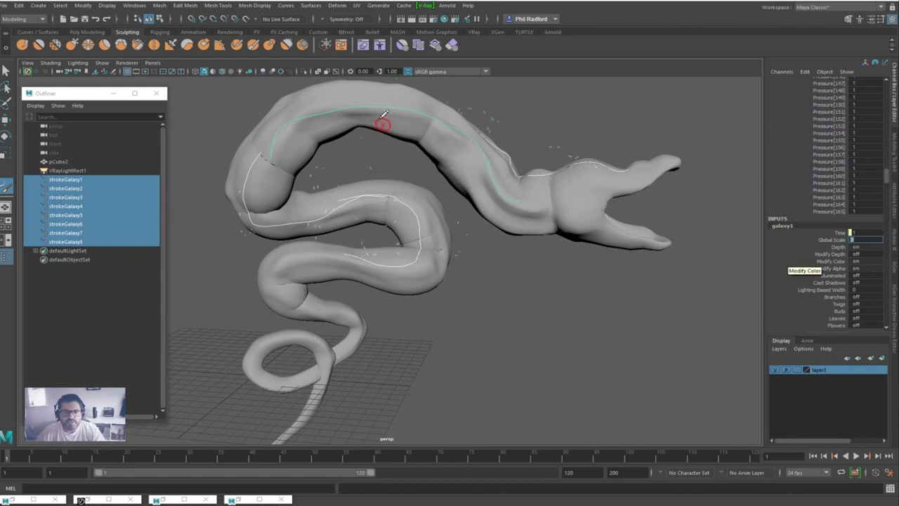
{"action": "mouse_move", "coordinate": [533, 220]}
{"action": "middle_mouse_down", "text": "alt"}
{"action": "mouse_move", "coordinate": [548, 247]}
{"action": "mouse_move", "coordinate": [540, 249]}
{"action": "middle_mouse_up", "text": "alt"}
{"action": "mouse_move", "coordinate": [540, 249]}
{"action": "left_mouse_down", "text": "alt"}
{"action": "mouse_move", "coordinate": [496, 231]}
{"action": "mouse_move", "coordinate": [524, 231]}
{"action": "left_mouse_up", "text": "alt"}
{"action": "key", "text": "w"}
Convert the selected galaxy strokes from Paint Effects to curves.
{"action": "left_click_drag", "start_coordinate": [503, 273], "coordinate": [521, 278], "text": "alt"}
{"action": "middle_click_drag", "start_coordinate": [520, 278], "coordinate": [492, 238], "text": "alt"}
{"action": "scroll", "coordinate": [493, 237], "scroll_direction": "down", "scroll_amount": 2}
{"action": "left_click_drag", "start_coordinate": [493, 239], "coordinate": [501, 241], "text": "alt"}
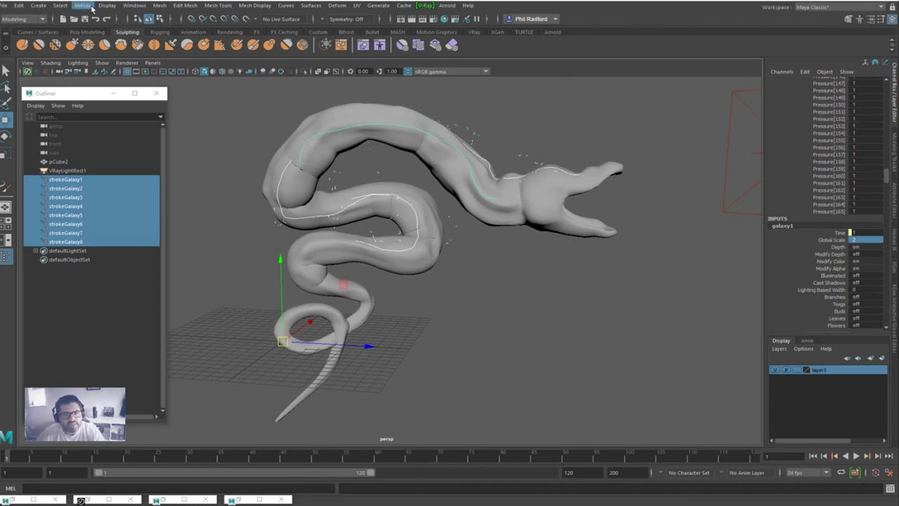
{"action": "left_click", "coordinate": [83, 5]}
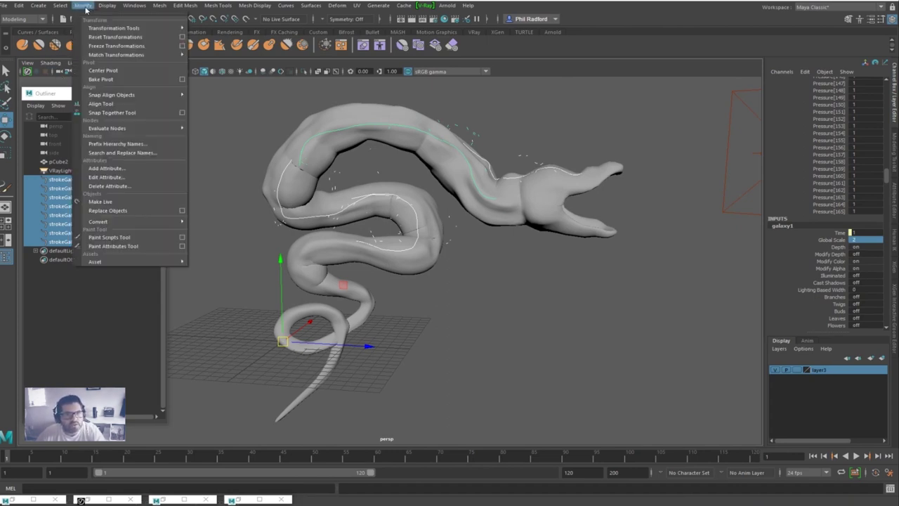
{"action": "mouse_move", "coordinate": [127, 222]}
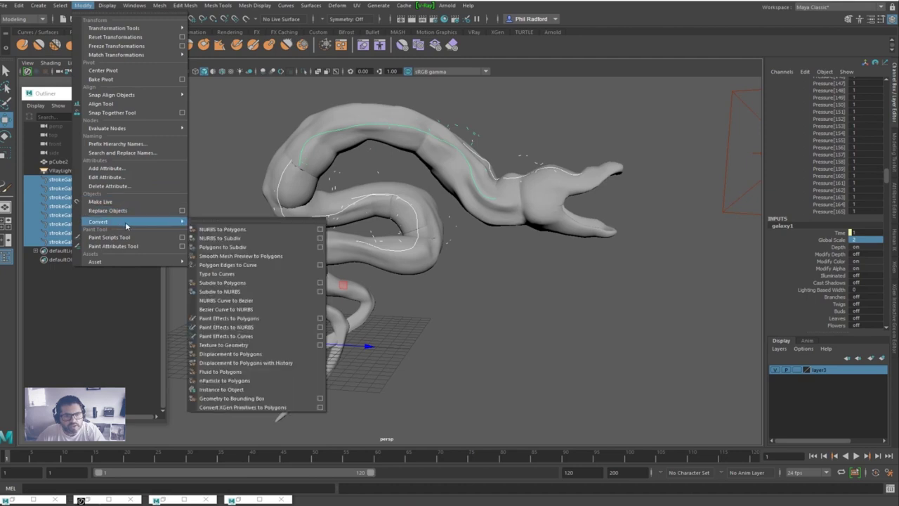
{"action": "left_click", "coordinate": [241, 336]}
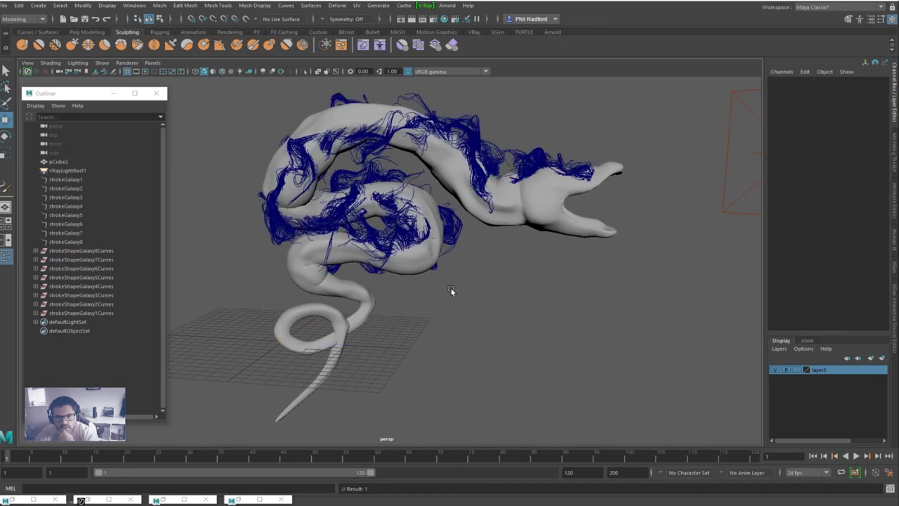
{"action": "left_click_drag", "start_coordinate": [456, 284], "coordinate": [538, 283], "text": "alt"}
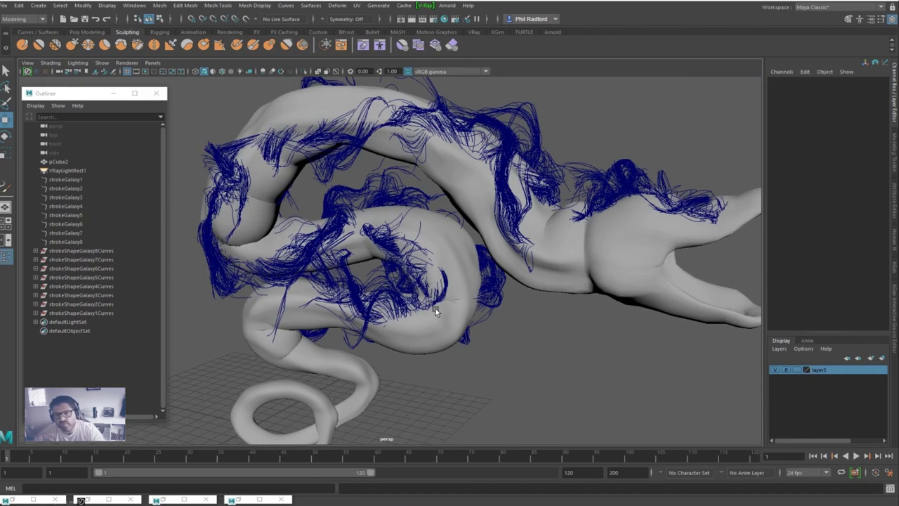
Check the converted galaxy curves around the snake and select the snake's body mesh.
{"action": "left_click_drag", "start_coordinate": [435, 309], "coordinate": [461, 225], "text": "alt"}
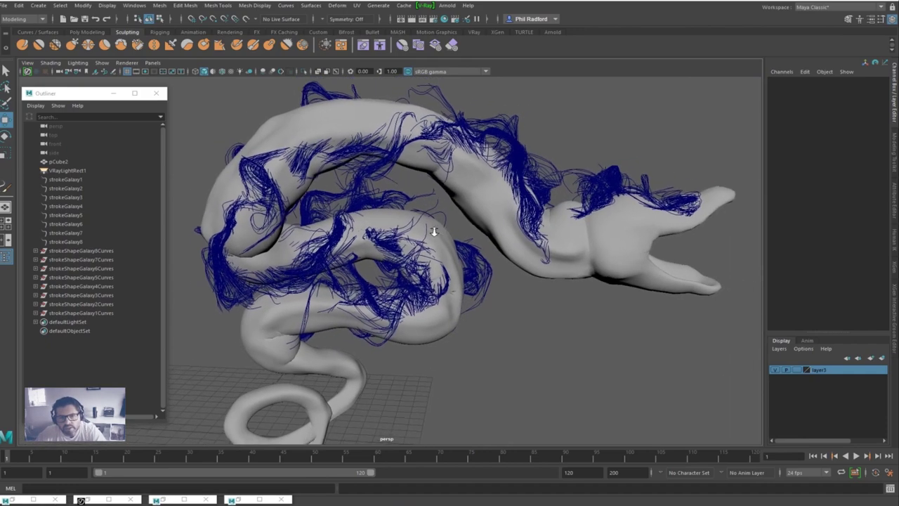
{"action": "left_click_drag", "start_coordinate": [427, 231], "coordinate": [506, 223], "text": "alt"}
{"action": "left_click_drag", "start_coordinate": [393, 168], "coordinate": [492, 183], "text": "alt"}
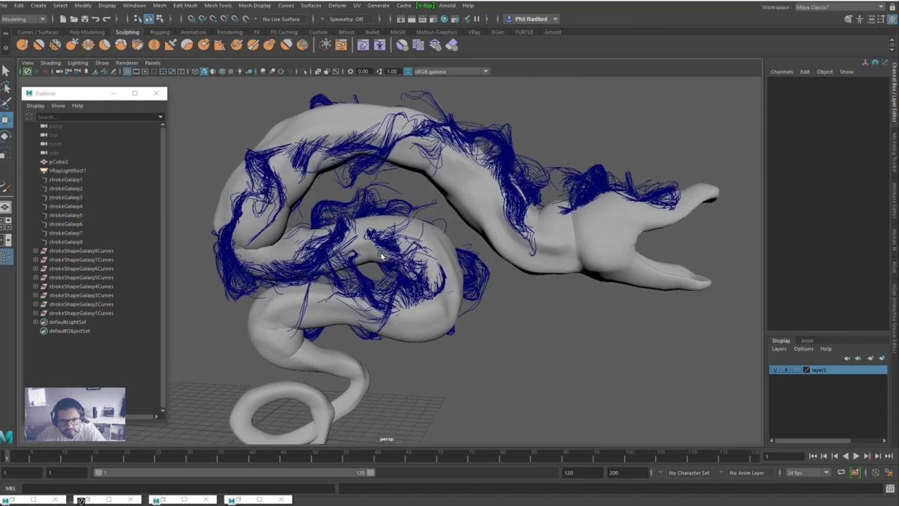
{"action": "mouse_move", "coordinate": [295, 328]}
{"action": "left_mouse_down", "text": "alt"}
{"action": "mouse_move", "coordinate": [342, 235]}
{"action": "mouse_move", "coordinate": [291, 250]}
{"action": "mouse_move", "coordinate": [177, 250]}
{"action": "mouse_move", "coordinate": [405, 258]}
{"action": "mouse_move", "coordinate": [539, 247]}
{"action": "mouse_move", "coordinate": [512, 255]}
{"action": "mouse_move", "coordinate": [527, 259]}
{"action": "left_mouse_up", "text": "alt"}
{"action": "left_click", "coordinate": [540, 258]}
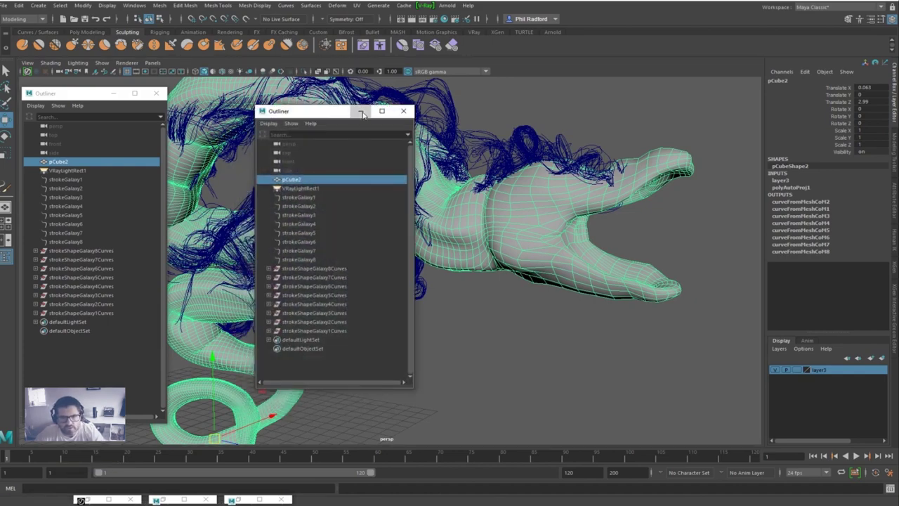
Browse the Paint Effects example brush folders in the Content Browser and load the treeMesh brush for painting.
{"action": "left_click", "coordinate": [241, 500]}
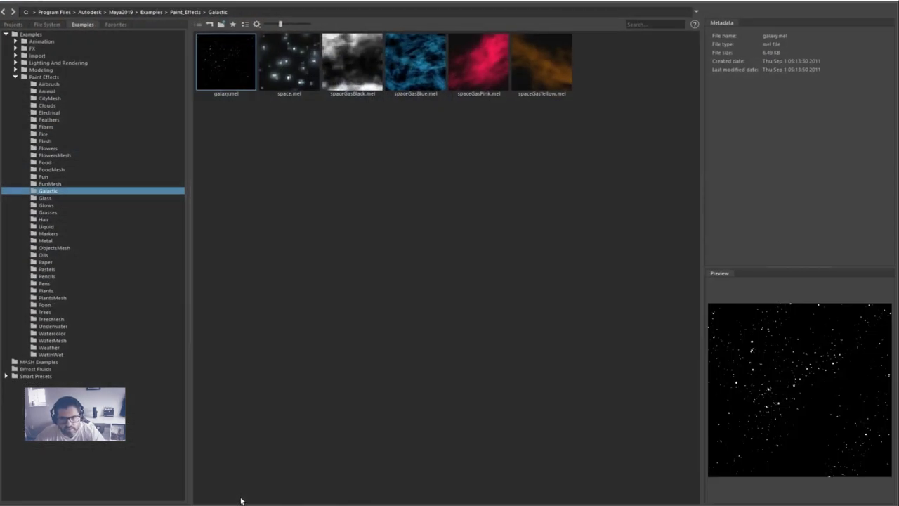
{"action": "left_click", "coordinate": [62, 298]}
{"action": "left_click", "coordinate": [59, 311]}
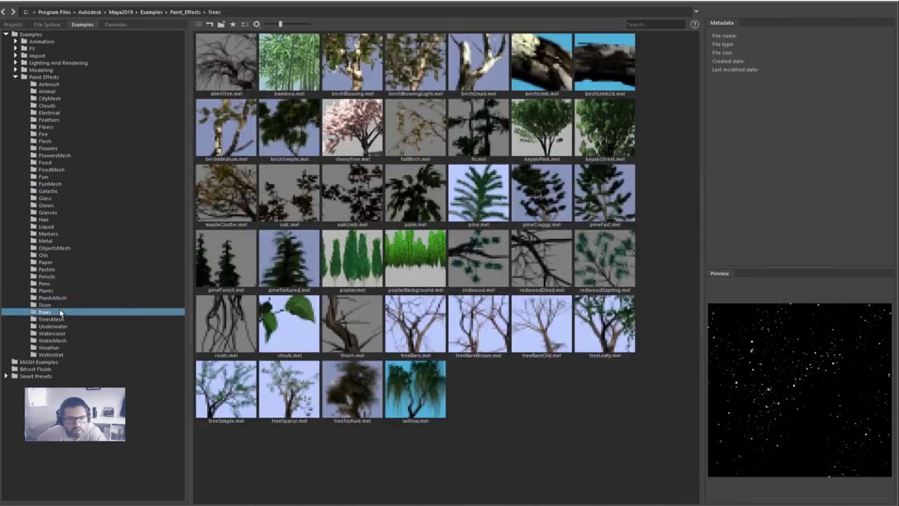
{"action": "left_click", "coordinate": [61, 319]}
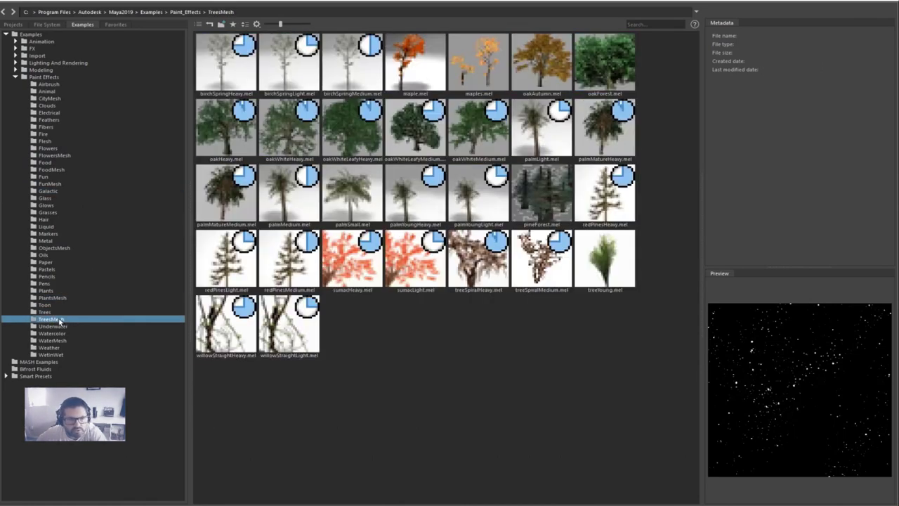
{"action": "left_click", "coordinate": [56, 327]}
{"action": "left_click", "coordinate": [54, 334]}
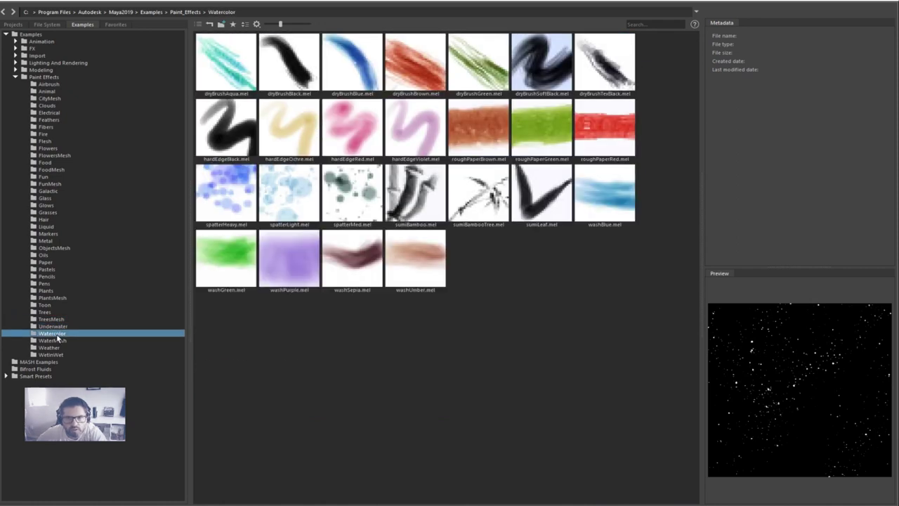
{"action": "left_click", "coordinate": [57, 340]}
{"action": "left_click", "coordinate": [58, 347]}
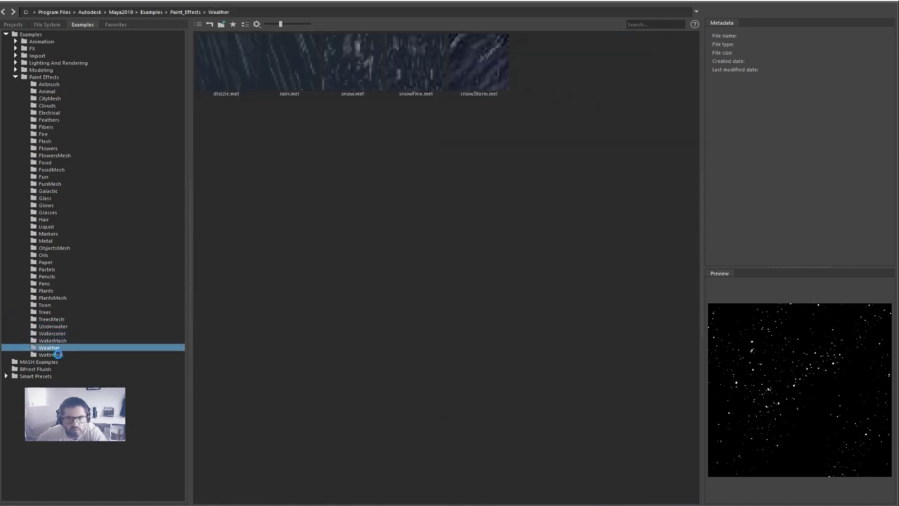
{"action": "left_click", "coordinate": [58, 354]}
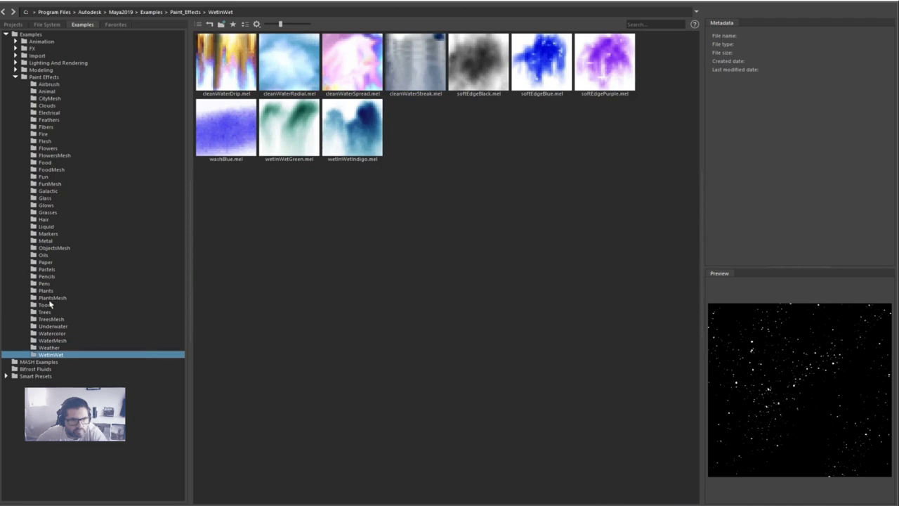
{"action": "left_click", "coordinate": [50, 297]}
{"action": "left_click", "coordinate": [44, 176]}
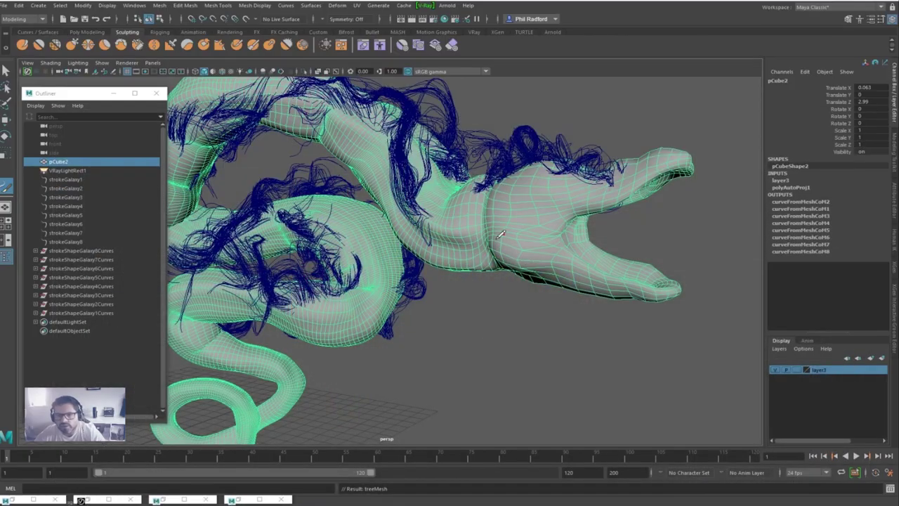
Paint a first treeMesh stroke across the side of the snake's head.
{"action": "scroll", "coordinate": [427, 267], "scroll_direction": "up", "scroll_amount": 5}
{"action": "left_click_drag", "start_coordinate": [618, 209], "coordinate": [530, 199]}
{"action": "mouse_move", "coordinate": [528, 218]}
{"action": "right_mouse_down", "text": "alt"}
{"action": "mouse_move", "coordinate": [541, 245]}
{"action": "mouse_move", "coordinate": [598, 266]}
{"action": "right_mouse_up", "text": "alt"}
{"action": "middle_click_drag", "start_coordinate": [598, 265], "coordinate": [508, 299], "text": "alt"}
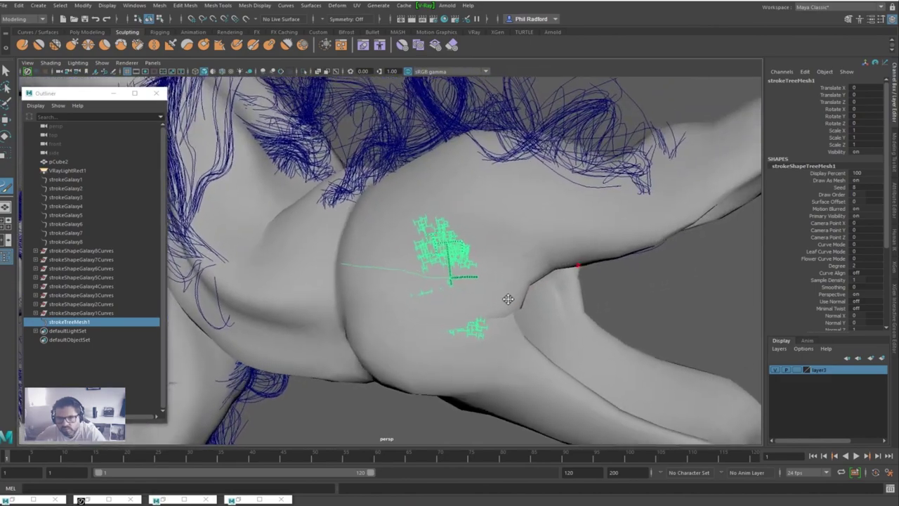
Paint a second treeMesh stroke beside the first, running toward the snake's upper jaw.
{"action": "right_click_drag", "start_coordinate": [508, 299], "coordinate": [586, 275], "text": "alt"}
{"action": "mouse_move", "coordinate": [586, 275]}
{"action": "middle_mouse_down", "text": "alt"}
{"action": "mouse_move", "coordinate": [723, 254]}
{"action": "mouse_move", "coordinate": [457, 275]}
{"action": "middle_mouse_up", "text": "alt"}
{"action": "right_click_drag", "start_coordinate": [457, 275], "coordinate": [545, 269], "text": "alt"}
{"action": "middle_click_drag", "start_coordinate": [545, 269], "coordinate": [529, 269], "text": "alt"}
{"action": "right_click_drag", "start_coordinate": [529, 268], "coordinate": [452, 261], "text": "alt"}
{"action": "middle_click_drag", "start_coordinate": [476, 260], "coordinate": [457, 288], "text": "alt"}
{"action": "left_click_drag", "start_coordinate": [473, 262], "coordinate": [521, 247]}
{"action": "mouse_move", "coordinate": [605, 235]}
{"action": "left_mouse_down", "text": "alt"}
{"action": "mouse_move", "coordinate": [550, 261]}
{"action": "mouse_move", "coordinate": [507, 267]}
{"action": "mouse_move", "coordinate": [530, 264]}
{"action": "left_mouse_up", "text": "alt"}
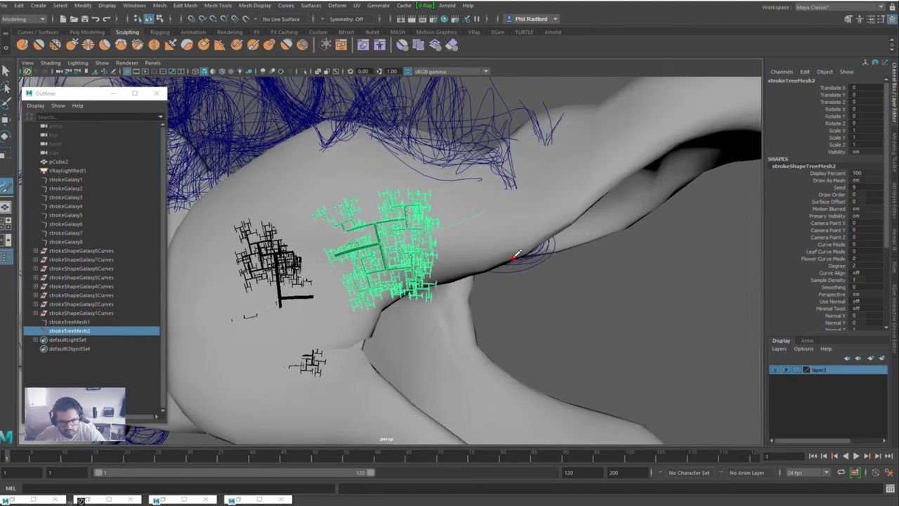
Switch to the Move tool and set the second treeMesh stroke's brush Surface Attract to 10.
{"action": "key", "text": "w"}
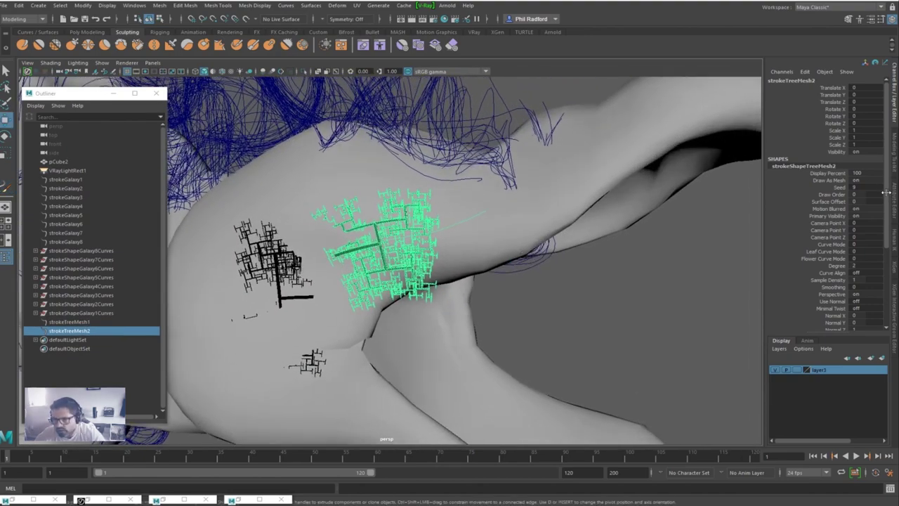
{"action": "scroll", "coordinate": [878, 203], "scroll_direction": "down", "scroll_amount": 4}
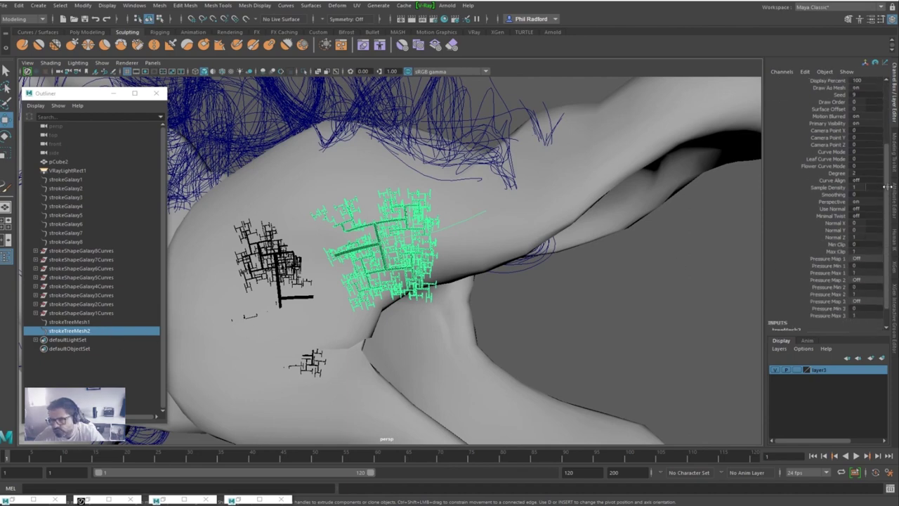
{"action": "scroll", "coordinate": [887, 176], "scroll_direction": "up", "scroll_amount": 2}
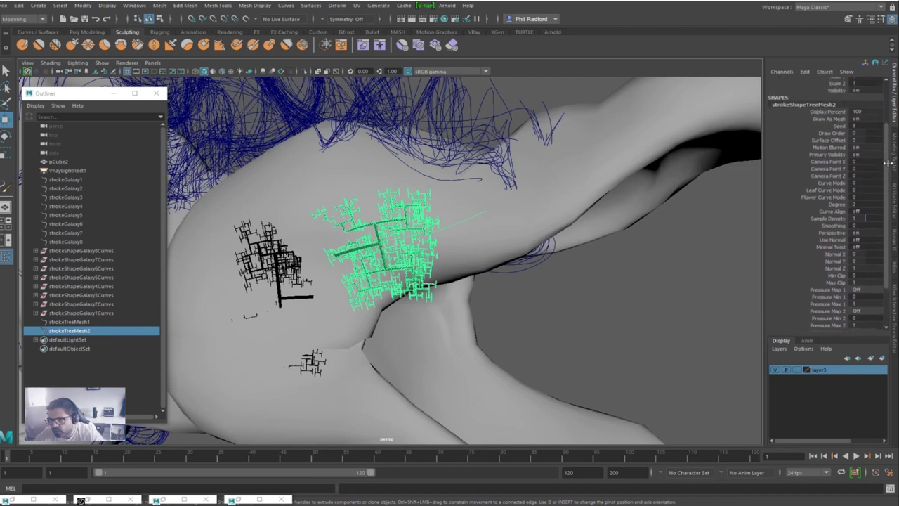
{"action": "scroll", "coordinate": [887, 196], "scroll_direction": "down", "scroll_amount": 4}
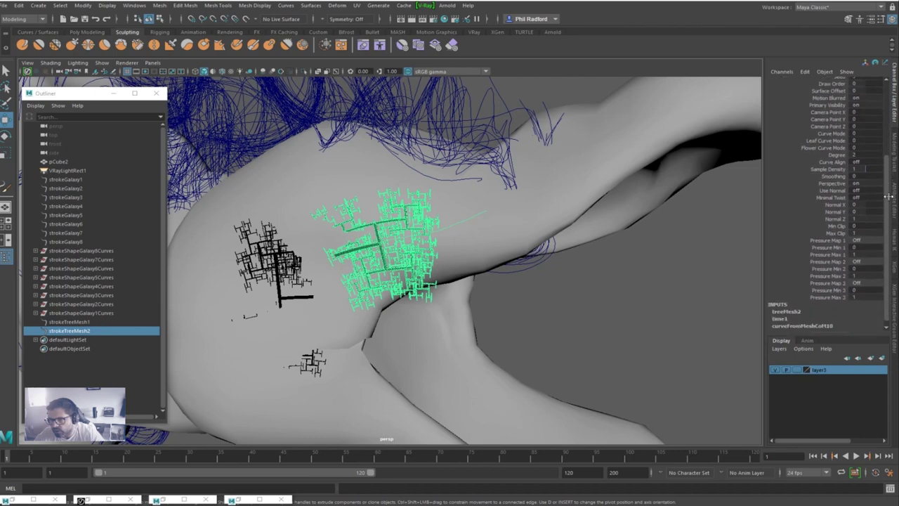
{"action": "left_click", "coordinate": [786, 307]}
{"action": "left_click_drag", "start_coordinate": [887, 109], "coordinate": [887, 174]}
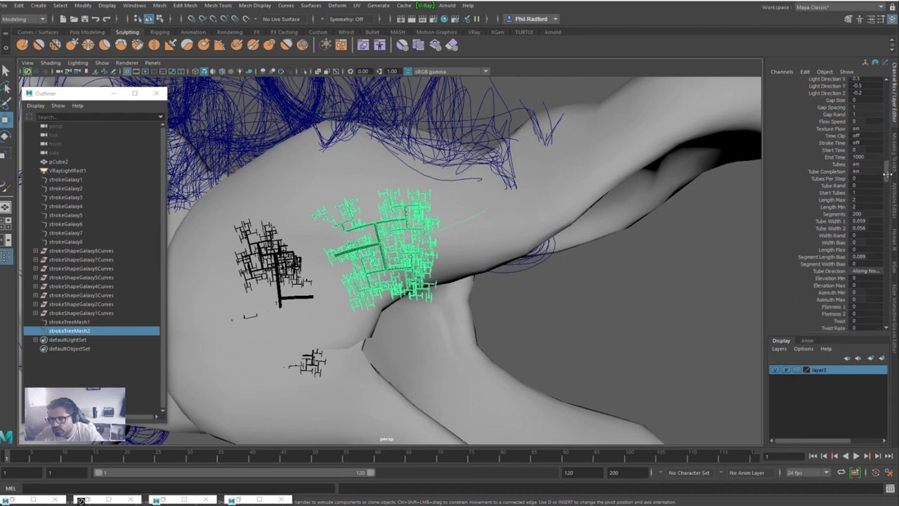
{"action": "left_click_drag", "start_coordinate": [887, 174], "coordinate": [887, 198]}
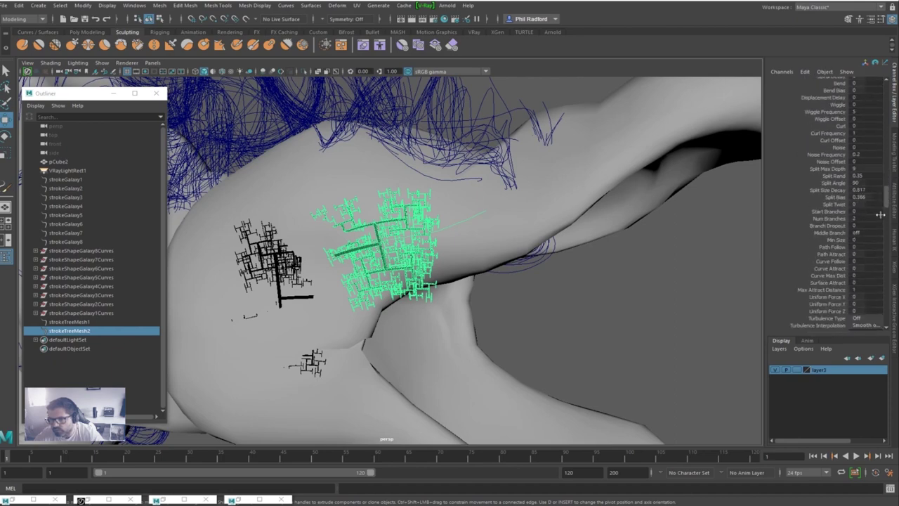
{"action": "double_click", "coordinate": [858, 283]}
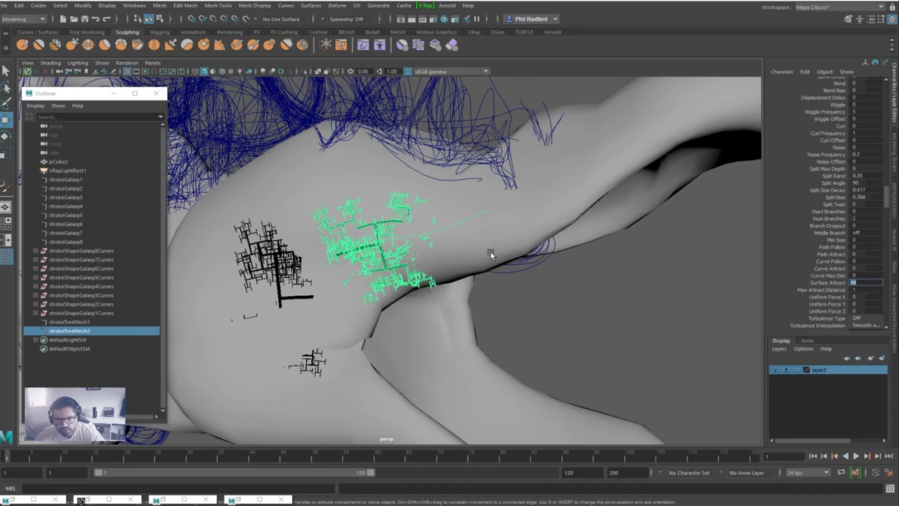
Paint more treeMesh strokes over the snake's head and both jaws, and select them together.
{"action": "left_click_drag", "start_coordinate": [444, 254], "coordinate": [427, 275], "text": "alt"}
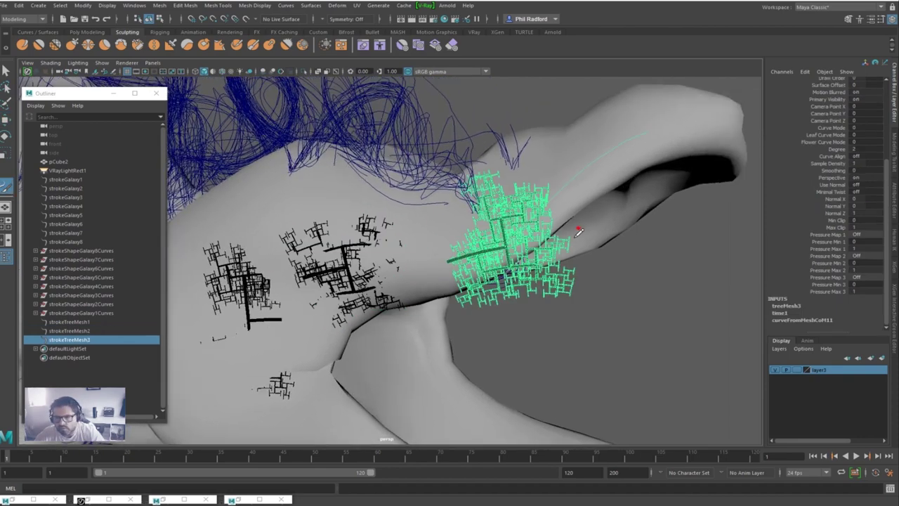
{"action": "scroll", "coordinate": [887, 271], "scroll_direction": "up", "scroll_amount": 3}
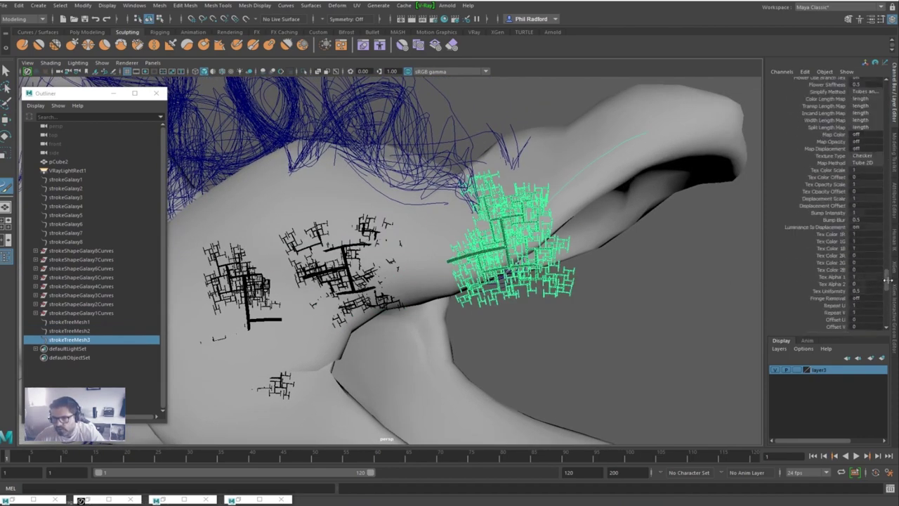
{"action": "left_click_drag", "start_coordinate": [492, 267], "coordinate": [421, 267], "text": "alt"}
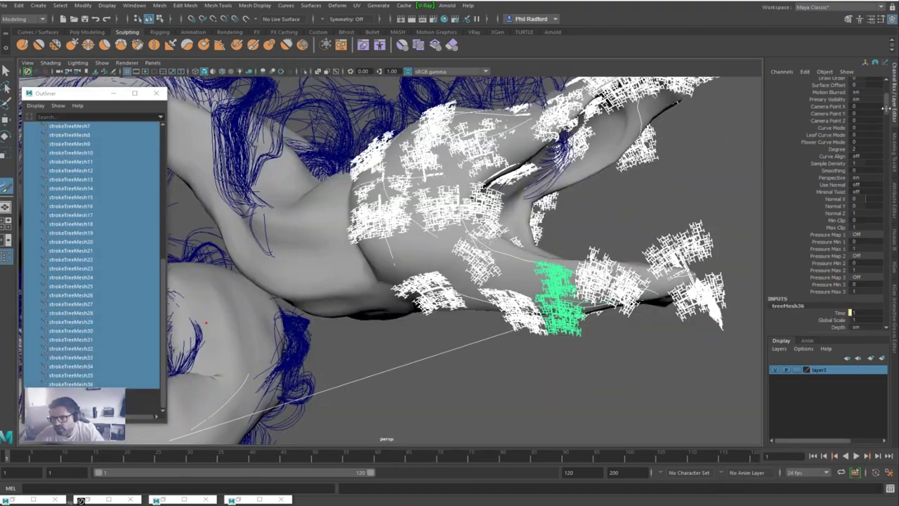
Set Surface Attract to 20 for all selected treeMesh strokes on the head and jaws.
{"action": "left_click_drag", "start_coordinate": [886, 108], "coordinate": [886, 203]}
{"action": "left_click", "coordinate": [864, 221]}
{"action": "type", "text": "20"}
{"action": "key", "text": "Return"}
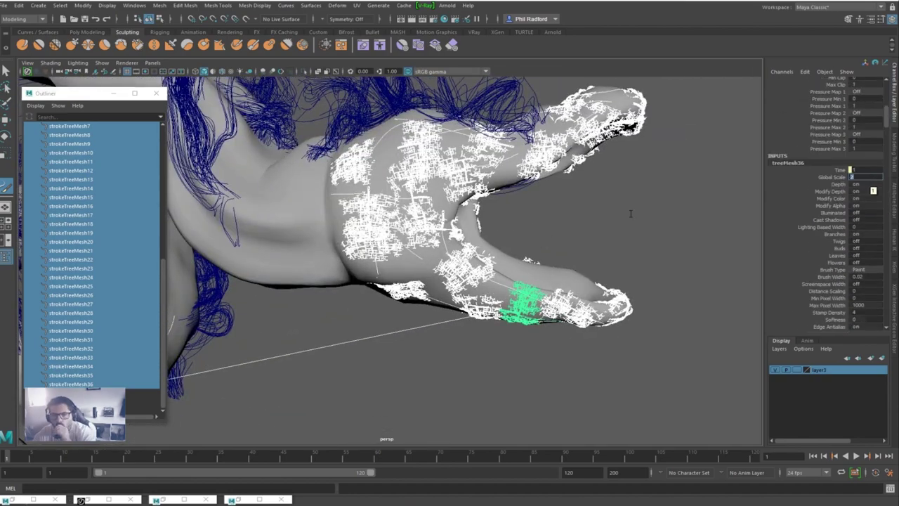
Paint an oversized treeMesh stroke along the snake's neck and body.
{"action": "right_click_drag", "start_coordinate": [630, 214], "coordinate": [391, 254], "text": "alt"}
{"action": "left_click_drag", "start_coordinate": [391, 255], "coordinate": [491, 270], "text": "alt"}
{"action": "left_click_drag", "start_coordinate": [557, 296], "coordinate": [550, 263]}
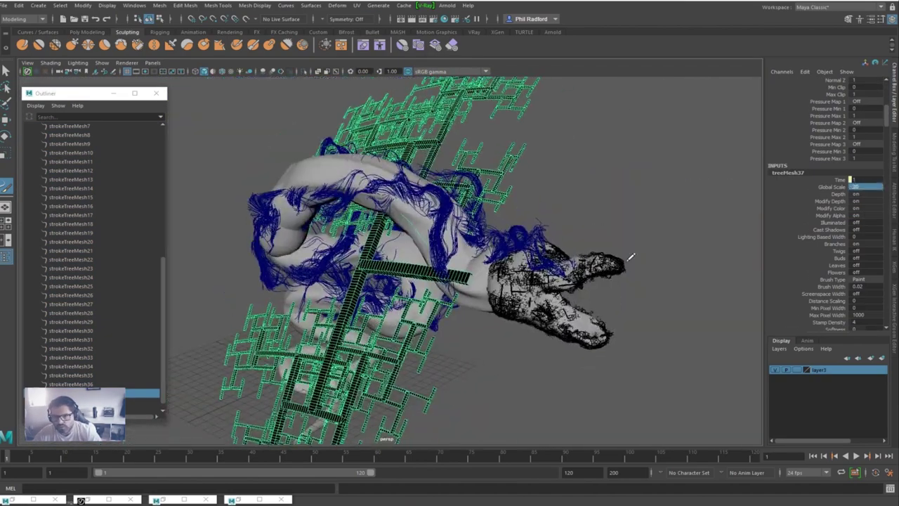
Set the large treeMesh stroke's Surface Attract to 500, adjust its Curve Follow, and cover the snake's coils with large strokes.
{"action": "scroll", "coordinate": [843, 210], "scroll_direction": "down", "scroll_amount": 3}
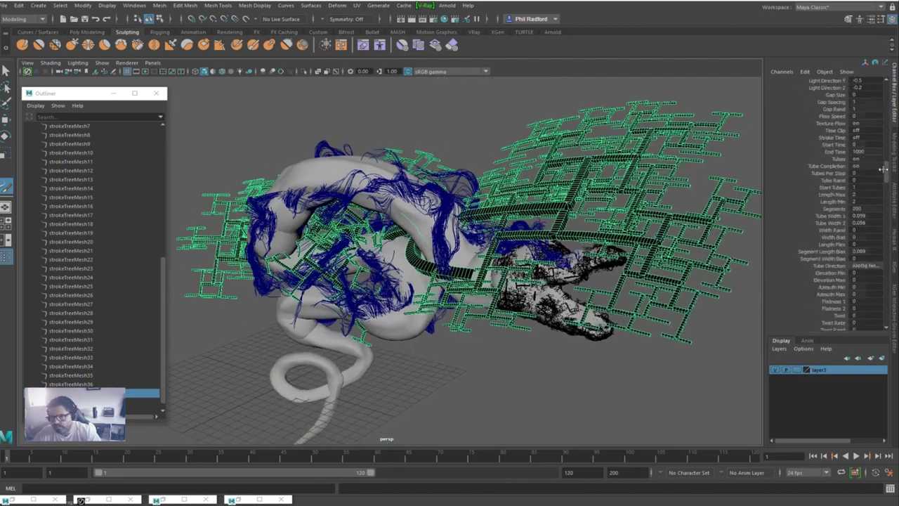
{"action": "scroll", "coordinate": [878, 154], "scroll_direction": "up", "scroll_amount": 5}
{"action": "left_click", "coordinate": [869, 141]}
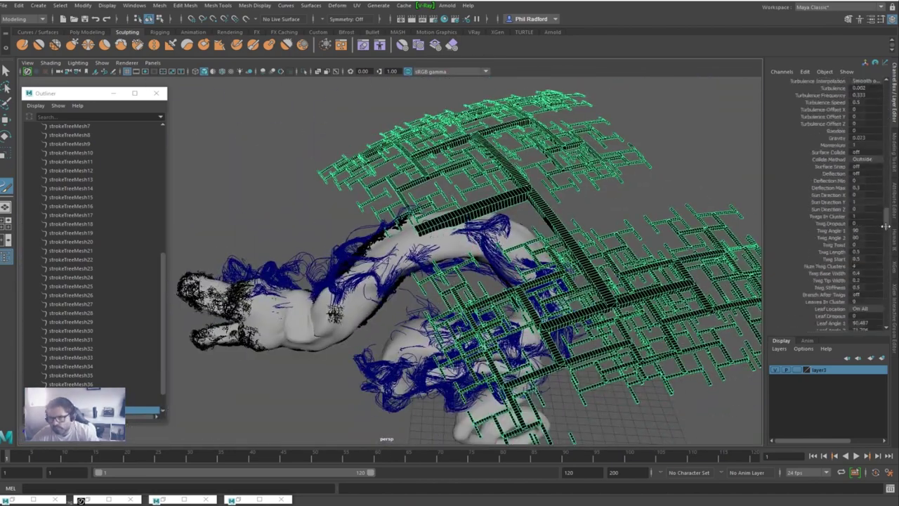
{"action": "scroll", "coordinate": [888, 140], "scroll_direction": "down", "scroll_amount": 5}
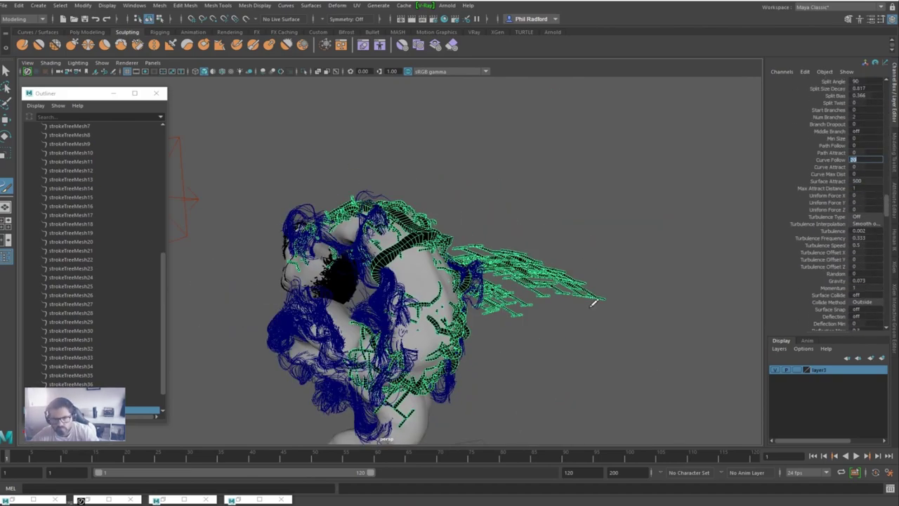
{"action": "middle_click_drag", "start_coordinate": [593, 302], "coordinate": [573, 253]}
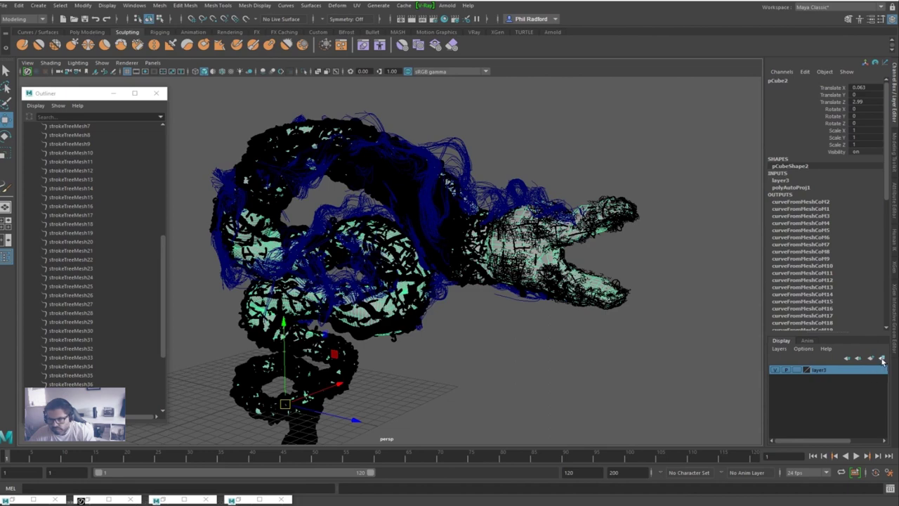
Put the selected snake mesh on a new display layer and hide that layer.
{"action": "left_click", "coordinate": [881, 358]}
{"action": "left_click", "coordinate": [775, 370]}
{"action": "middle_click_drag", "start_coordinate": [489, 321], "coordinate": [528, 345], "text": "alt"}
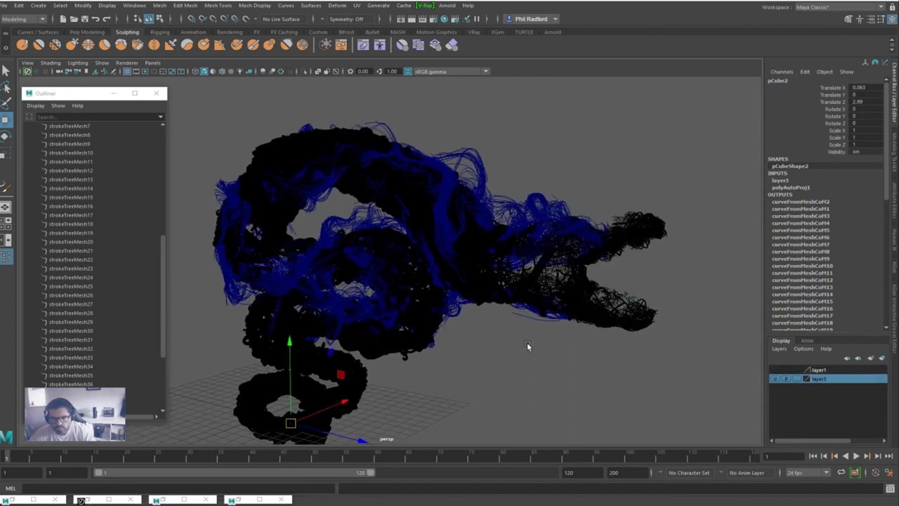
{"action": "left_click_drag", "start_coordinate": [527, 346], "coordinate": [543, 338], "text": "alt"}
Select all treeMesh strokes in the Outliner, from strokeTreeMesh1 to strokeTreeMesh45.
{"action": "left_click", "coordinate": [577, 295]}
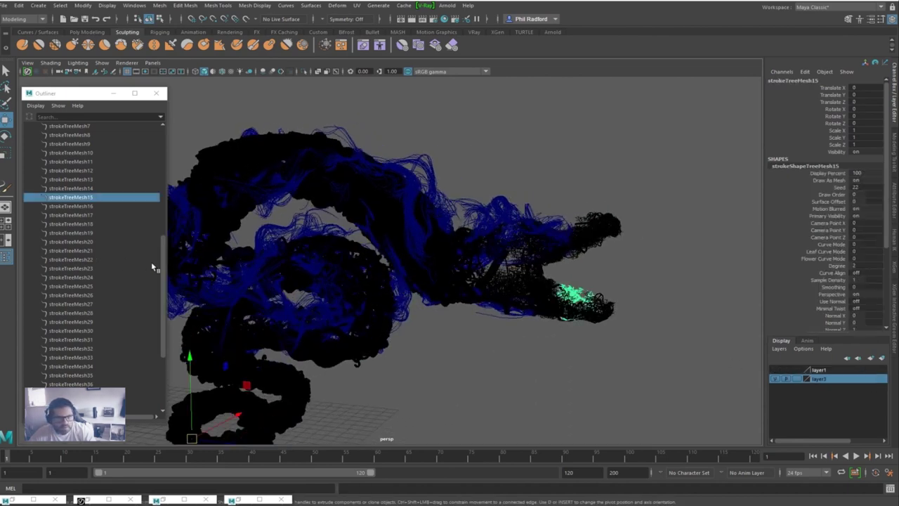
{"action": "left_click_drag", "start_coordinate": [161, 261], "coordinate": [156, 312]}
{"action": "left_click", "coordinate": [96, 349]}
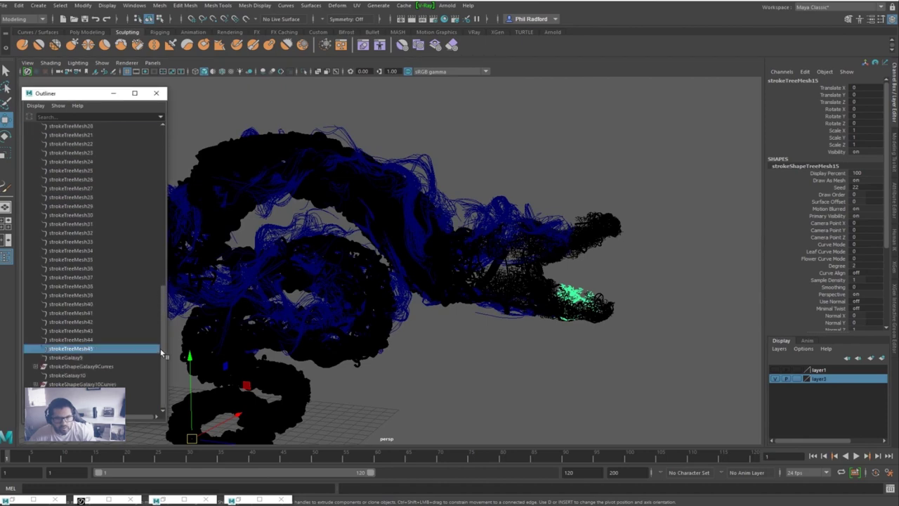
{"action": "left_click_drag", "start_coordinate": [160, 347], "coordinate": [167, 228]}
{"action": "left_click", "coordinate": [83, 279], "text": "shift"}
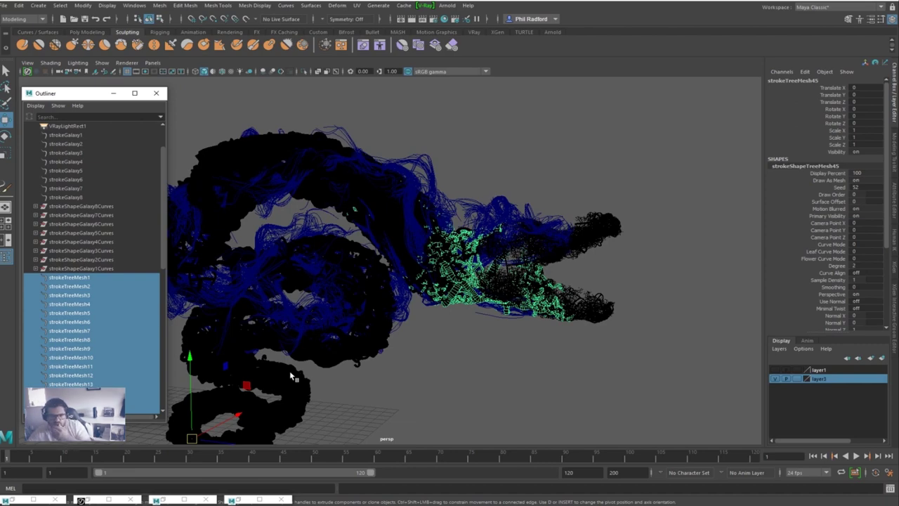
Convert the selected treeMesh strokes from Paint Effects to polygons with a poly limit of 600000.
{"action": "left_click", "coordinate": [83, 5]}
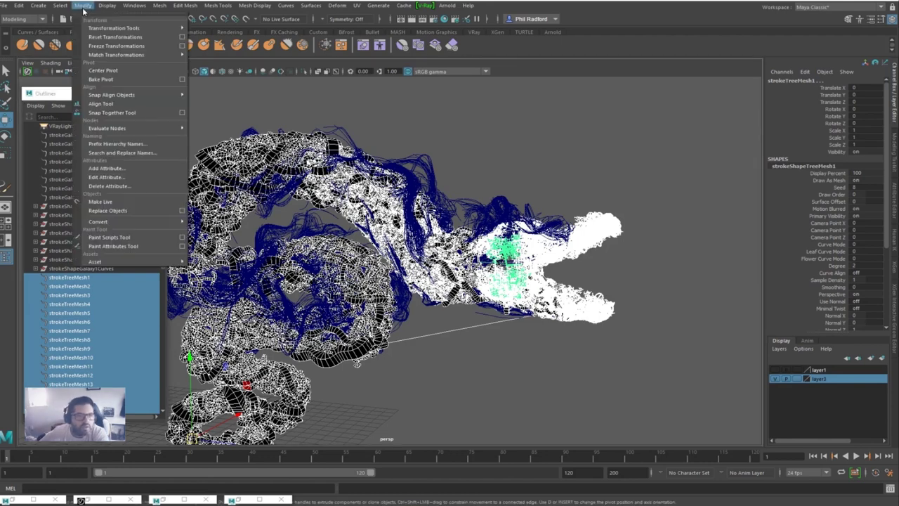
{"action": "mouse_move", "coordinate": [146, 222]}
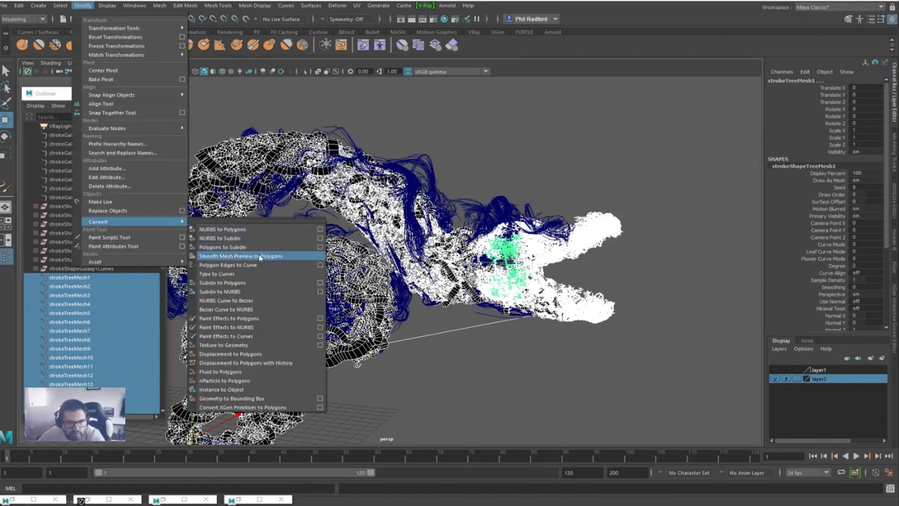
{"action": "left_click", "coordinate": [319, 318]}
{"action": "left_click_drag", "start_coordinate": [713, 163], "coordinate": [555, 187]}
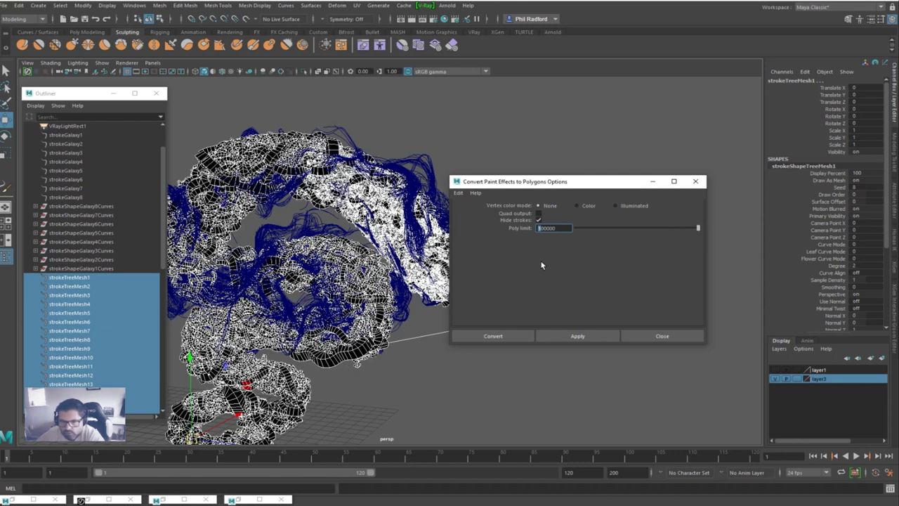
{"action": "type", "text": "6"}
{"action": "left_click", "coordinate": [566, 335]}
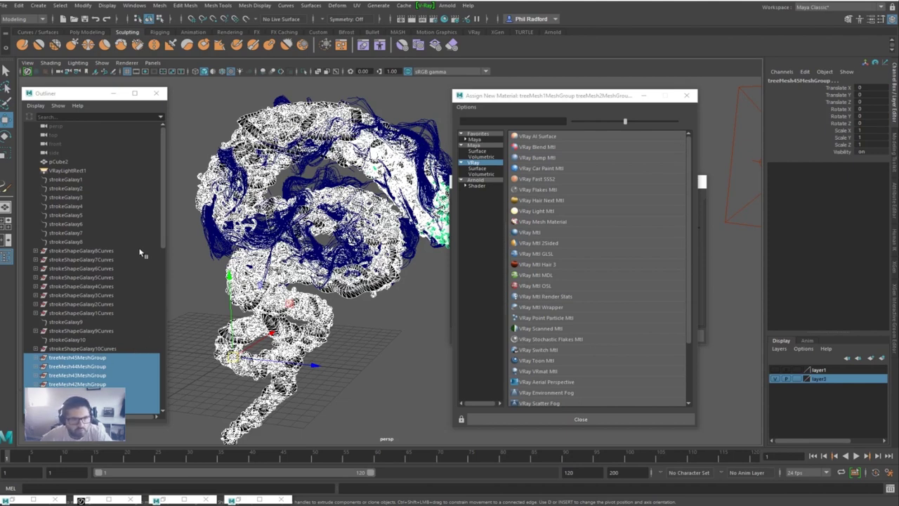
Apply a single VRayRenderableCurve node to the curve groups strokeShapeGalaxy1Curves through strokeShapeGalaxy10Curves.
{"action": "left_click_drag", "start_coordinate": [161, 232], "coordinate": [152, 283]}
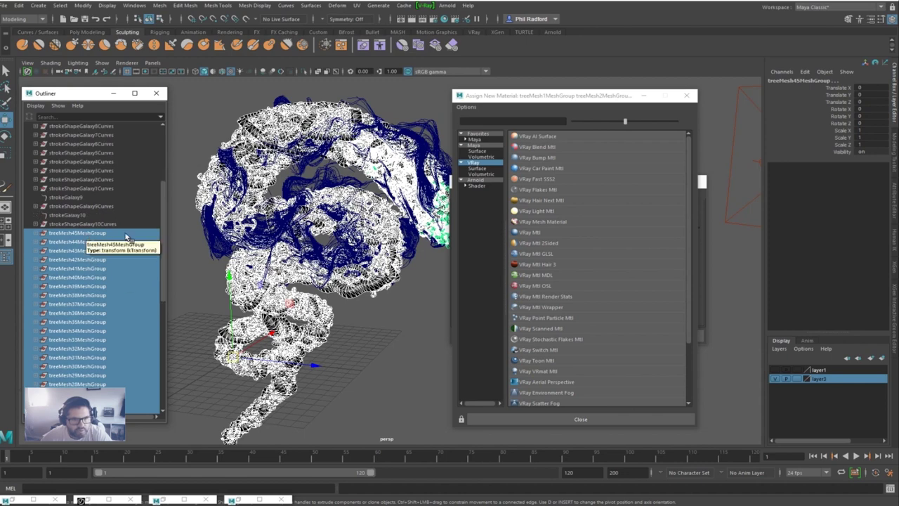
{"action": "scroll", "coordinate": [127, 225], "scroll_direction": "up", "scroll_amount": 3}
{"action": "left_click", "coordinate": [105, 198]}
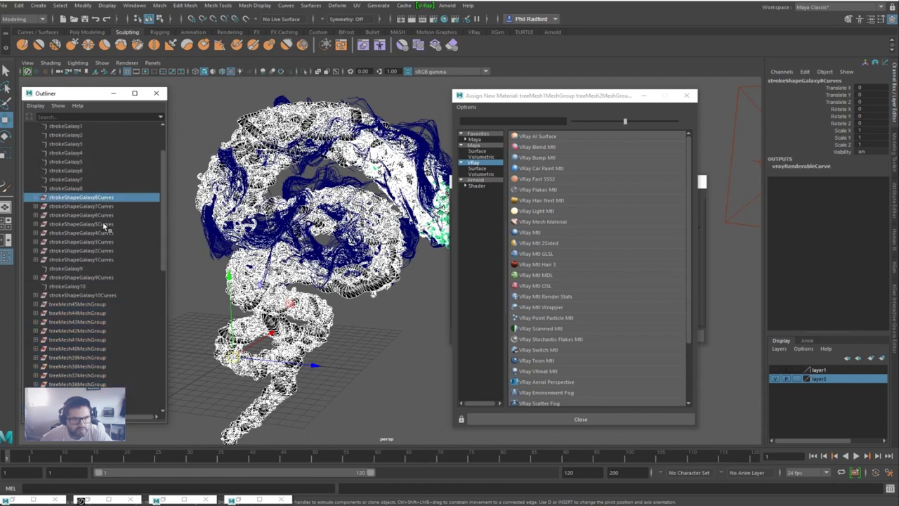
{"action": "left_click", "coordinate": [104, 258], "text": "shift"}
{"action": "left_click", "coordinate": [100, 278], "text": "ctrl"}
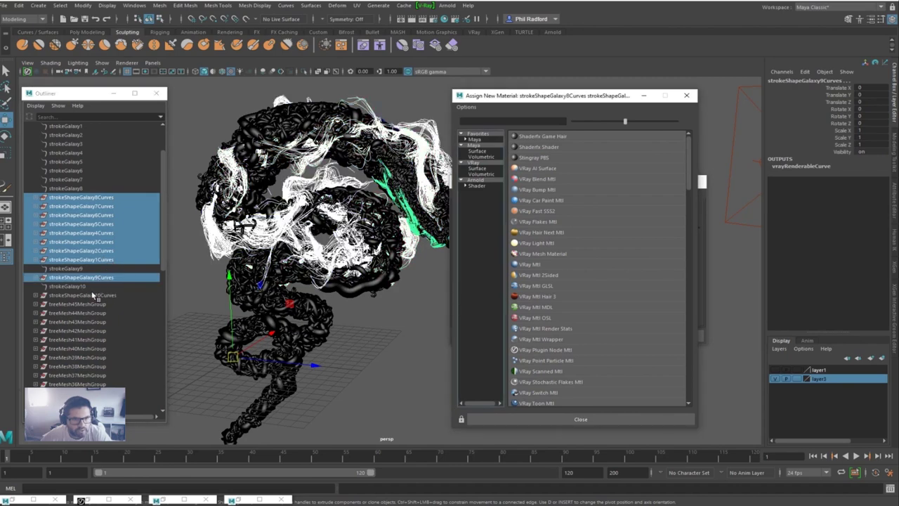
{"action": "left_click", "coordinate": [93, 295], "text": "ctrl"}
{"action": "left_click_drag", "start_coordinate": [242, 224], "coordinate": [204, 221], "text": "alt"}
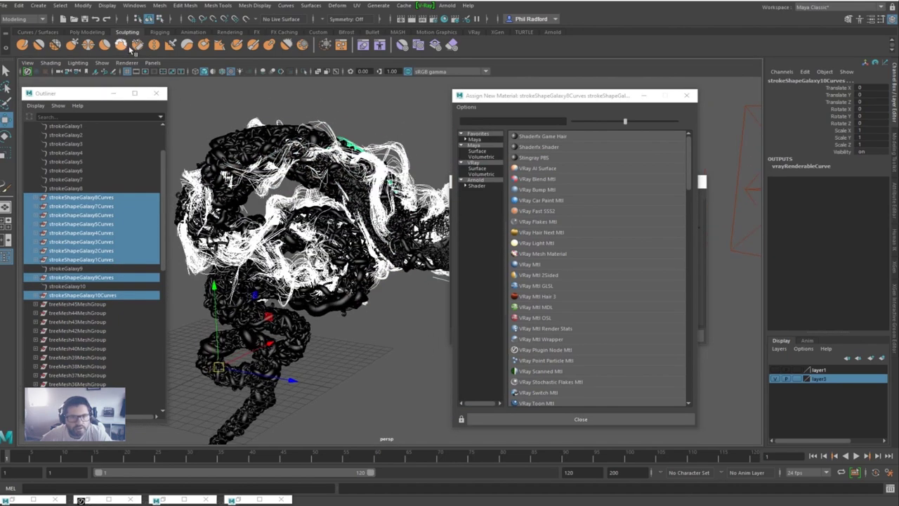
{"action": "left_click", "coordinate": [39, 6]}
{"action": "mouse_move", "coordinate": [88, 204]}
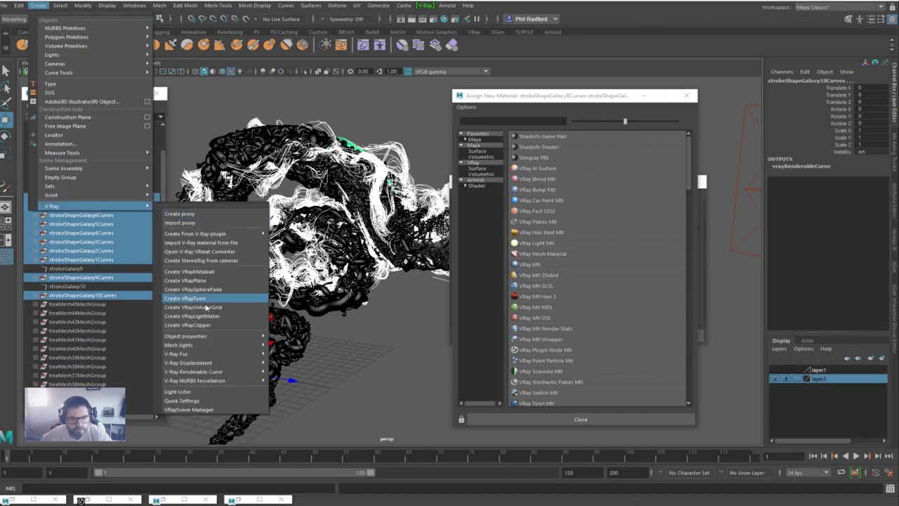
{"action": "mouse_move", "coordinate": [209, 379]}
{"action": "mouse_move", "coordinate": [242, 372]}
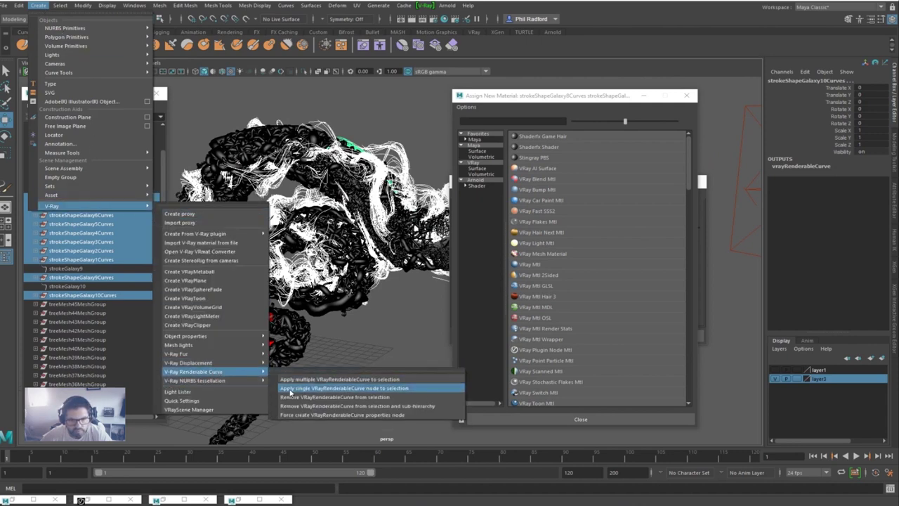
{"action": "left_click", "coordinate": [401, 388]}
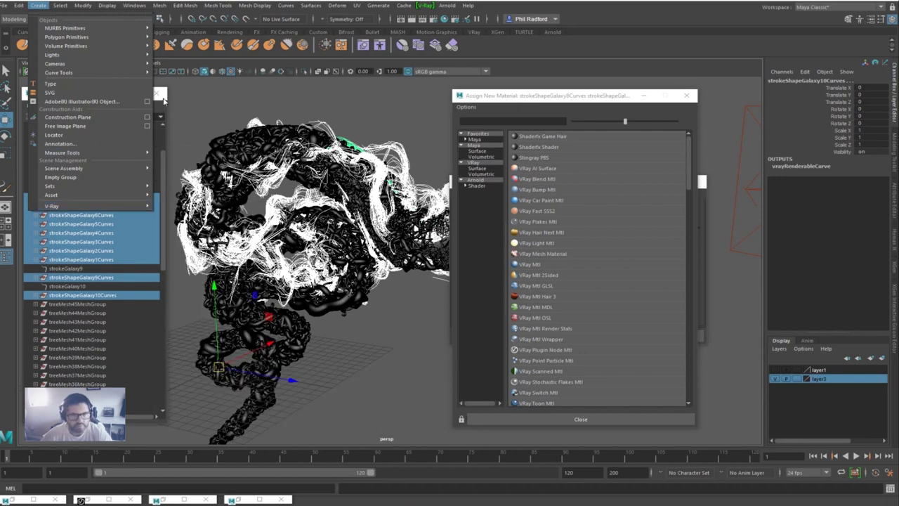
Assign a new VRay Mtl to all treeMesh mesh groups, from treeMesh1MeshGroup to treeMesh45MeshGroup, and close the Paint Effects conversion options.
{"action": "left_click_drag", "start_coordinate": [160, 192], "coordinate": [161, 357]}
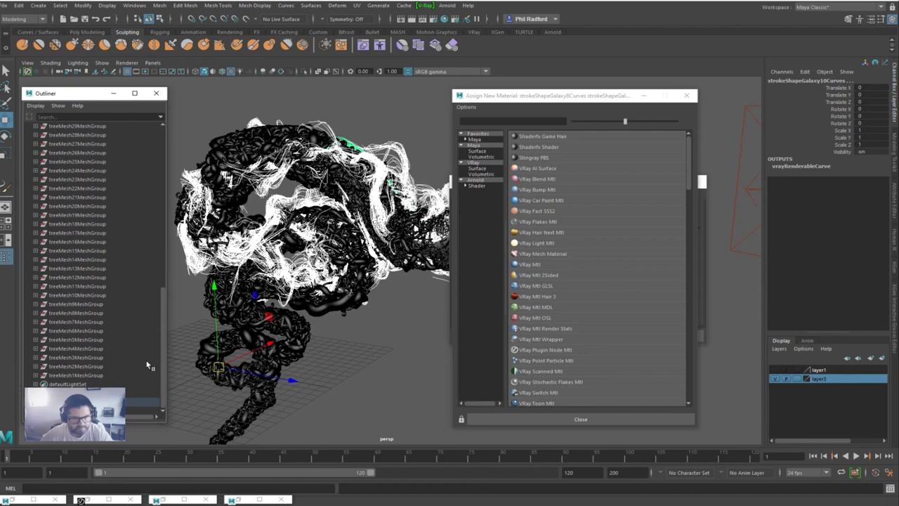
{"action": "left_click", "coordinate": [78, 377]}
{"action": "left_click_drag", "start_coordinate": [163, 358], "coordinate": [166, 202]}
{"action": "left_click", "coordinate": [79, 349], "text": "shift"}
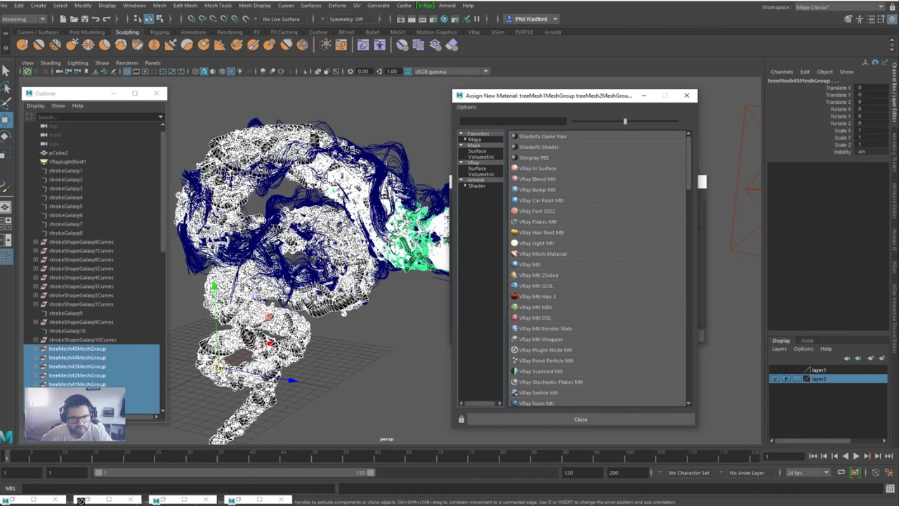
{"action": "right_click", "coordinate": [320, 303]}
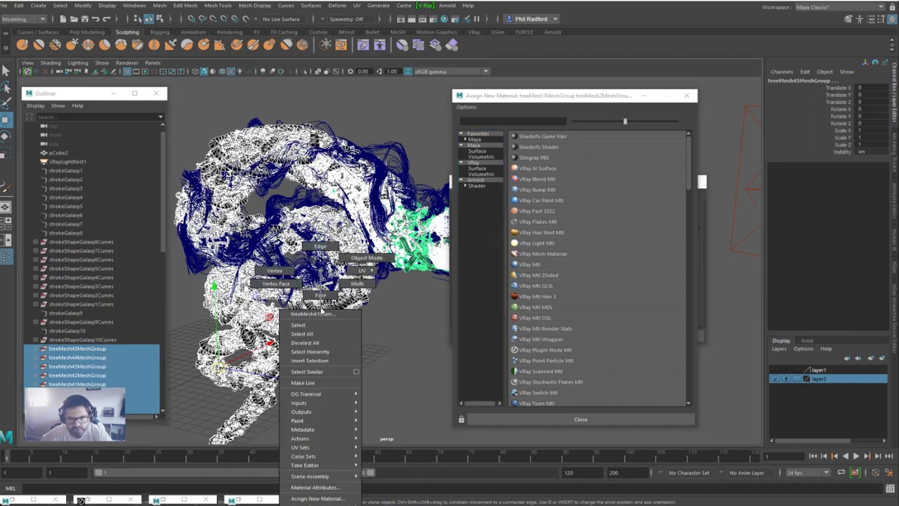
{"action": "left_click", "coordinate": [316, 498]}
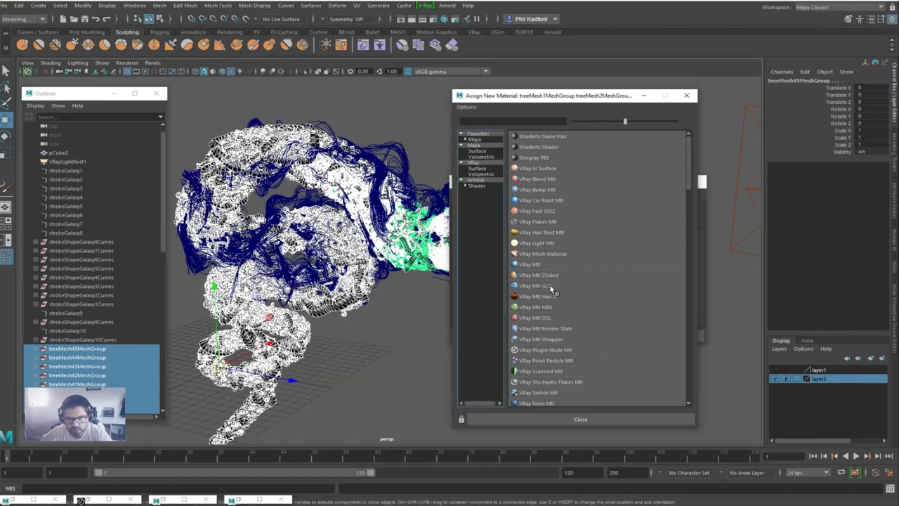
{"action": "left_click", "coordinate": [532, 265]}
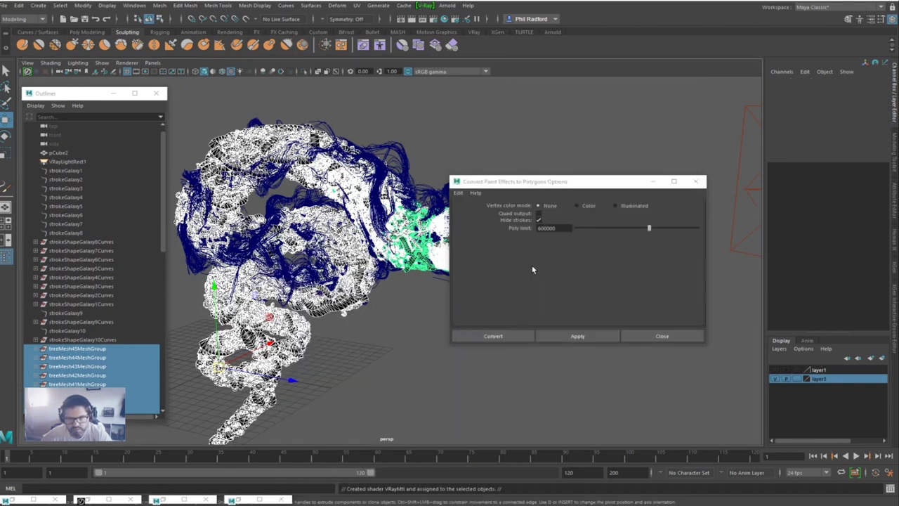
{"action": "left_click", "coordinate": [660, 336]}
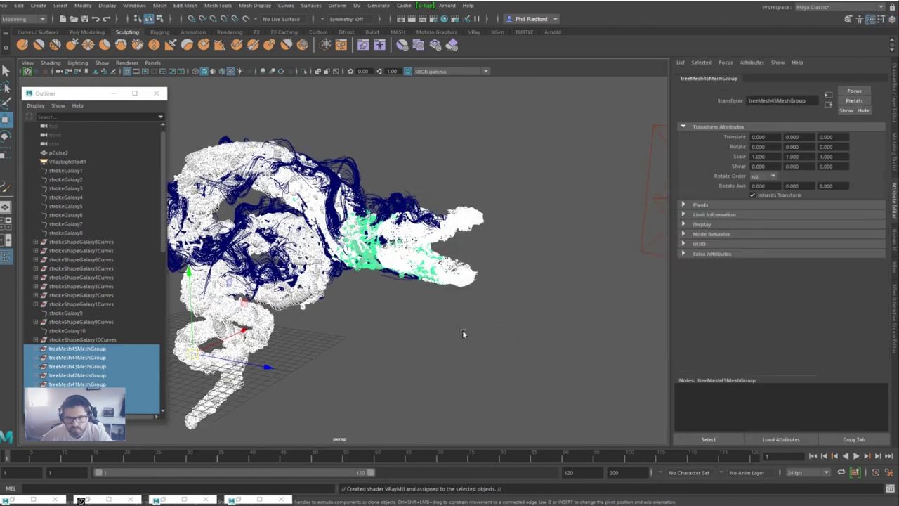
{"action": "right_click_drag", "start_coordinate": [467, 322], "coordinate": [505, 312], "text": "alt"}
{"action": "left_click", "coordinate": [496, 315]}
{"action": "middle_click_drag", "start_coordinate": [481, 315], "coordinate": [454, 303], "text": "alt"}
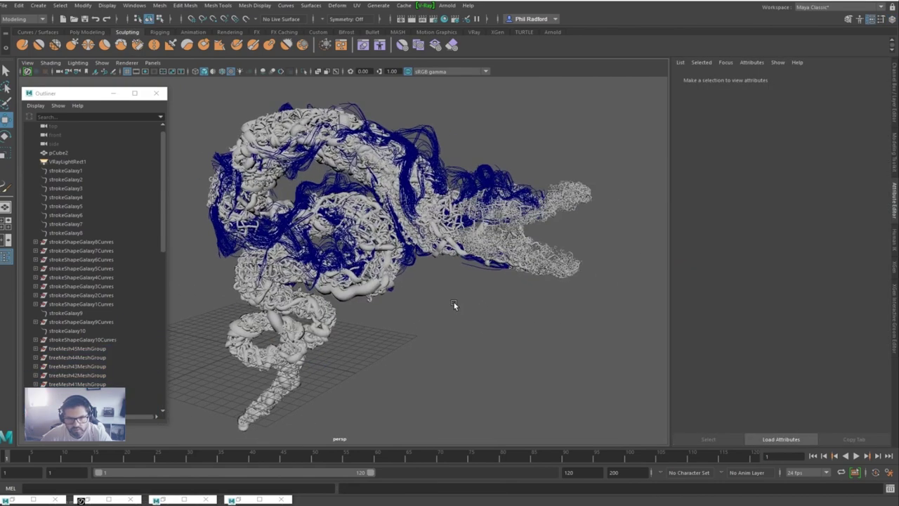
Give the vrayRenderableCurve node a new VRay Mtl, a tessellation of 0.2 and a start width of 0.01.
{"action": "scroll", "coordinate": [119, 365], "scroll_direction": "down", "scroll_amount": 10}
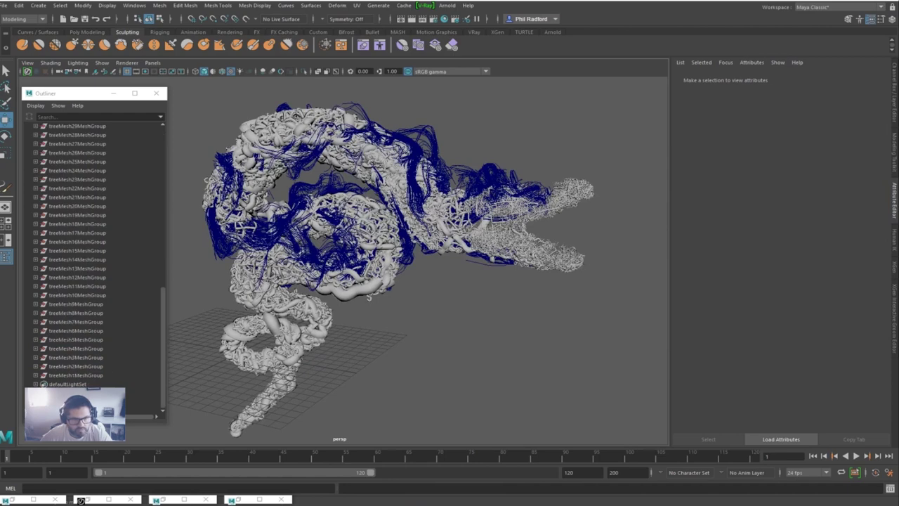
{"action": "left_click", "coordinate": [106, 401]}
{"action": "left_click_drag", "start_coordinate": [469, 346], "coordinate": [503, 332], "text": "alt"}
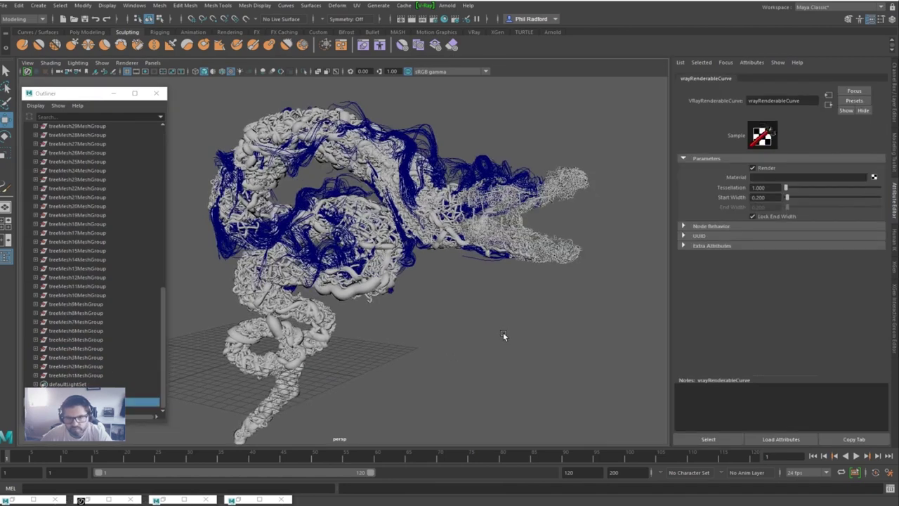
{"action": "left_click", "coordinate": [873, 178]}
{"action": "left_click", "coordinate": [392, 338]}
{"action": "left_click", "coordinate": [105, 401]}
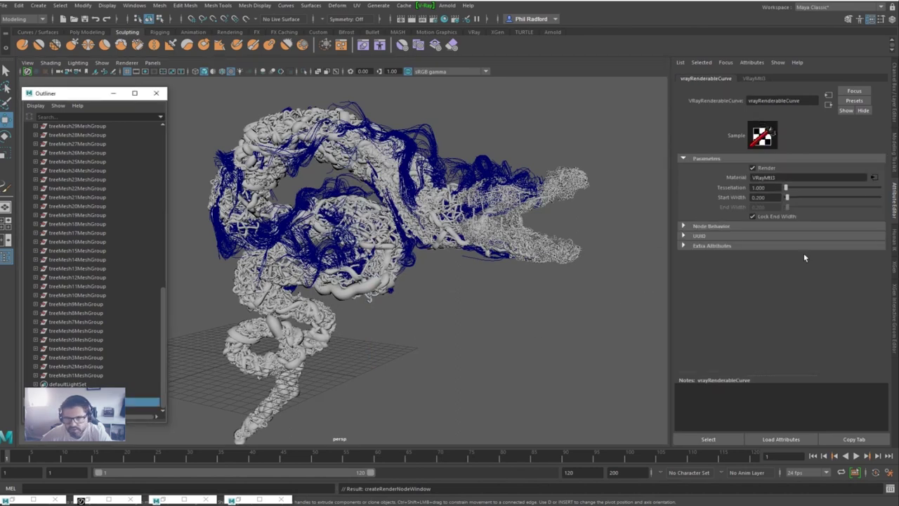
{"action": "left_click", "coordinate": [761, 198]}
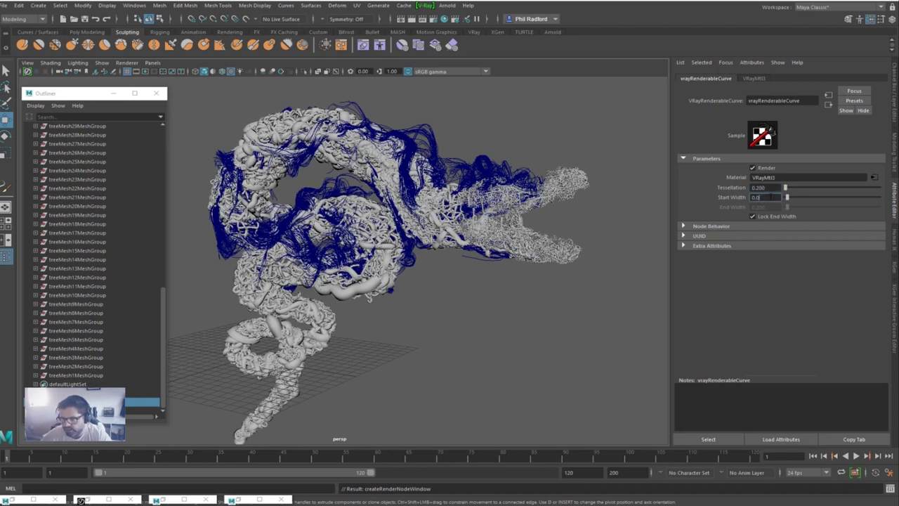
Frame the snake's head and coils and start an interactive V-Ray render in the frame buffer.
{"action": "right_click_drag", "start_coordinate": [404, 281], "coordinate": [184, 270], "text": "alt"}
{"action": "left_click_drag", "start_coordinate": [311, 275], "coordinate": [341, 290], "text": "alt"}
{"action": "right_click_drag", "start_coordinate": [340, 290], "coordinate": [506, 274], "text": "alt"}
{"action": "mouse_move", "coordinate": [507, 274]}
{"action": "left_mouse_down", "text": "alt"}
{"action": "mouse_move", "coordinate": [482, 251]}
{"action": "mouse_move", "coordinate": [521, 262]}
{"action": "mouse_move", "coordinate": [463, 270]}
{"action": "mouse_move", "coordinate": [510, 263]}
{"action": "left_mouse_up", "text": "alt"}
{"action": "left_click", "coordinate": [422, 19]}
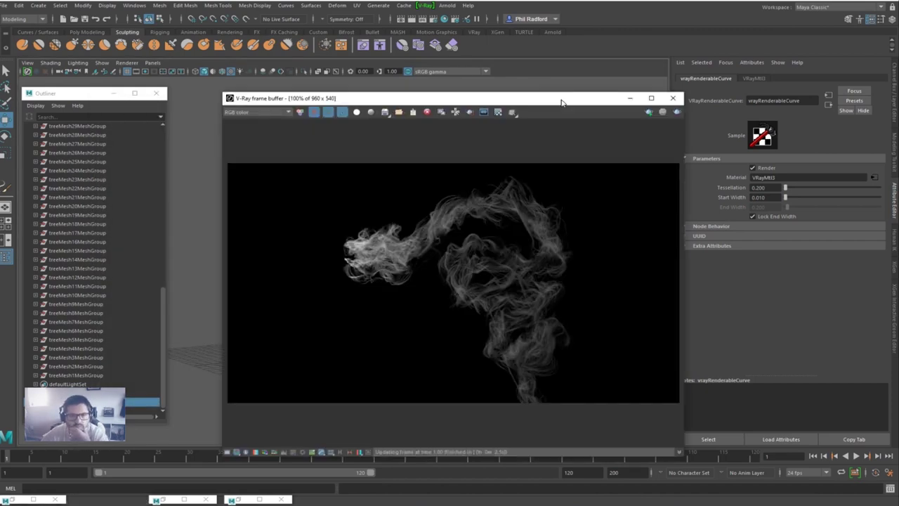
{"action": "left_click_drag", "start_coordinate": [560, 94], "coordinate": [514, 92]}
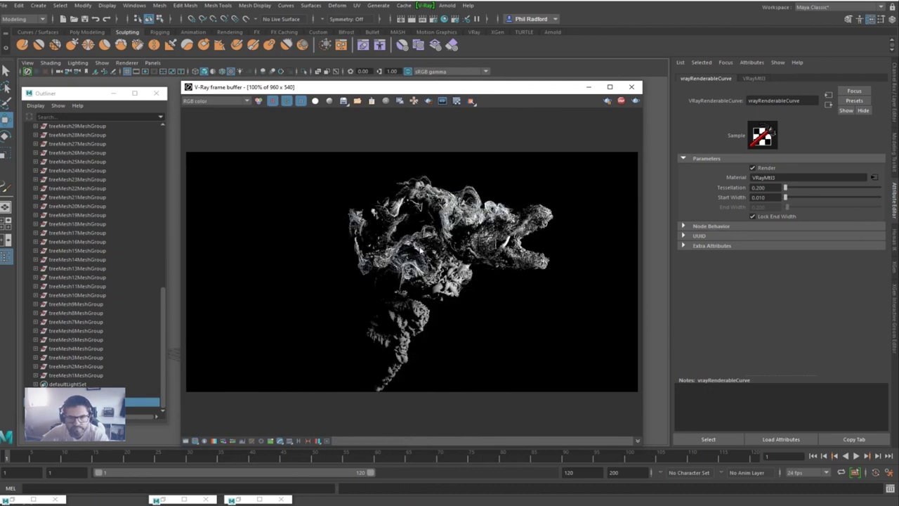
{"action": "left_click_drag", "start_coordinate": [472, 91], "coordinate": [516, 91]}
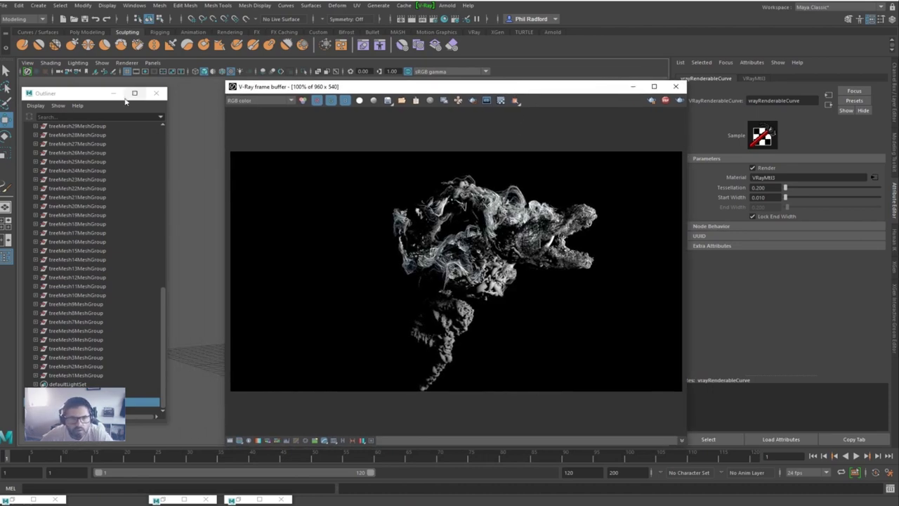
Close the Outliner and examine the live render of the snake from the front, the opposite side and close to the head.
{"action": "left_click", "coordinate": [156, 93]}
{"action": "left_click_drag", "start_coordinate": [172, 222], "coordinate": [142, 239], "text": "alt"}
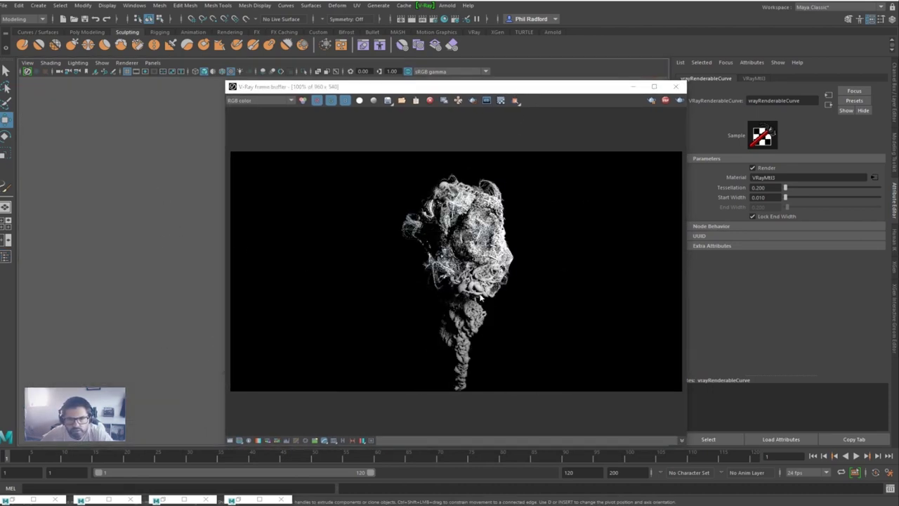
{"action": "left_click", "coordinate": [335, 297]}
{"action": "left_click_drag", "start_coordinate": [181, 305], "coordinate": [122, 303], "text": "alt"}
{"action": "left_click_drag", "start_coordinate": [184, 299], "coordinate": [169, 300], "text": "alt"}
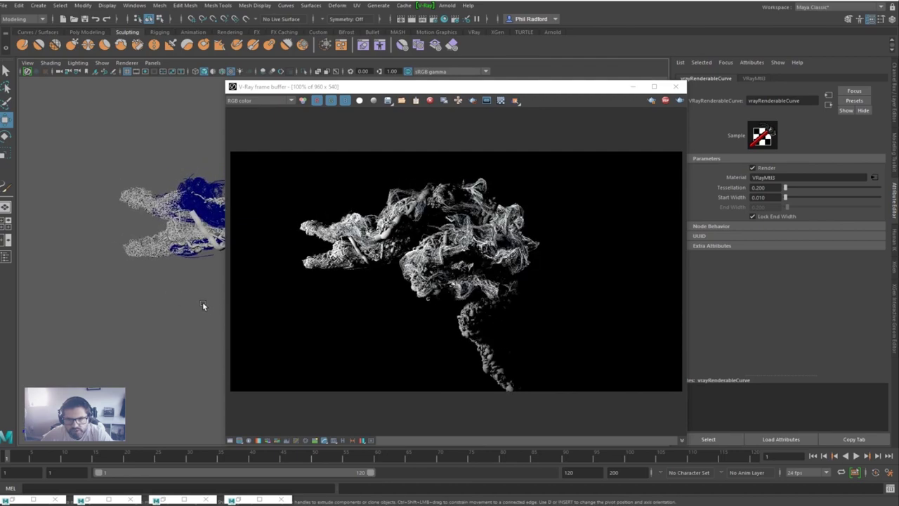
{"action": "middle_click_drag", "start_coordinate": [206, 304], "coordinate": [206, 349], "text": "alt"}
{"action": "right_click_drag", "start_coordinate": [206, 348], "coordinate": [281, 343], "text": "alt"}
{"action": "mouse_move", "coordinate": [183, 317]}
{"action": "left_mouse_down", "text": "alt"}
{"action": "mouse_move", "coordinate": [70, 308]}
{"action": "mouse_move", "coordinate": [186, 321]}
{"action": "left_mouse_up", "text": "alt"}
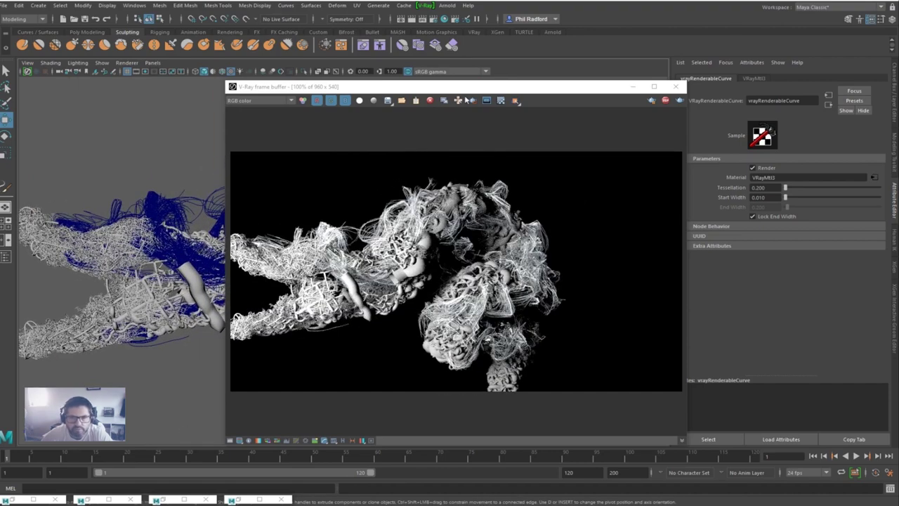
Reopen the Outliner and delete the original strokes strokeGalaxy1 through strokeGalaxy10.
{"action": "left_click_drag", "start_coordinate": [464, 87], "coordinate": [263, 90]}
{"action": "left_click", "coordinate": [134, 4]}
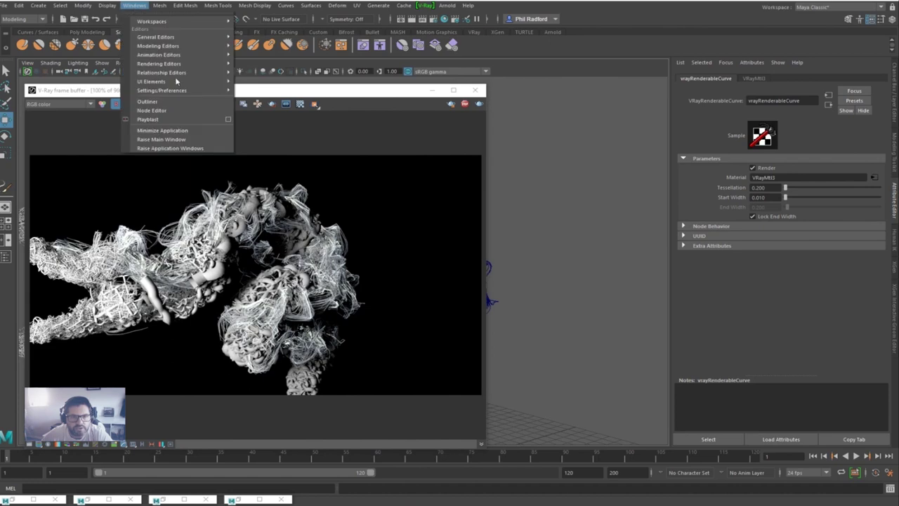
{"action": "left_click", "coordinate": [170, 102]}
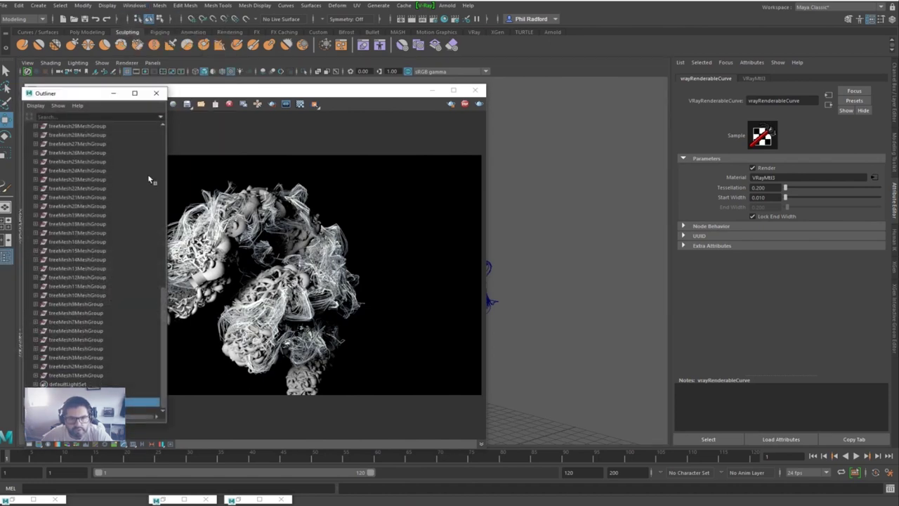
{"action": "left_click_drag", "start_coordinate": [96, 93], "coordinate": [347, 97]}
{"action": "left_click_drag", "start_coordinate": [419, 320], "coordinate": [421, 123]}
{"action": "left_click", "coordinate": [325, 322]}
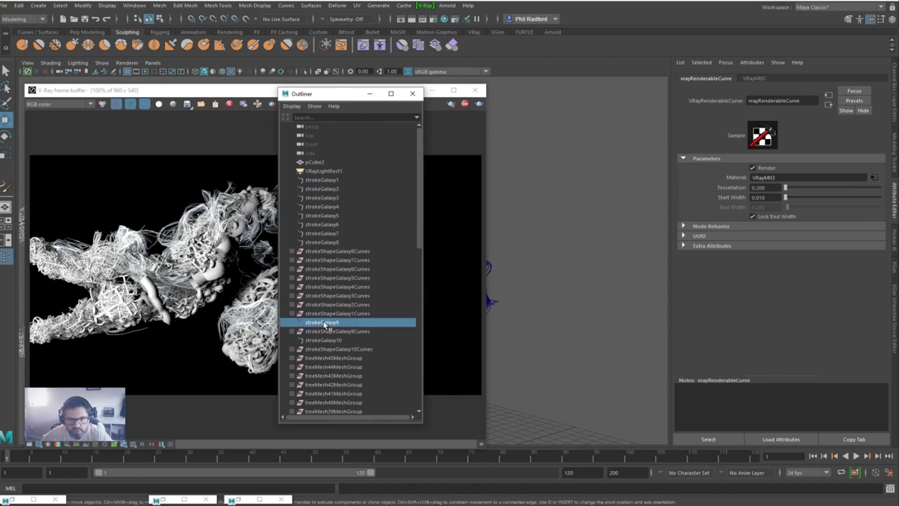
{"action": "left_click", "coordinate": [326, 340], "text": "ctrl"}
{"action": "left_click", "coordinate": [328, 243], "text": "ctrl"}
{"action": "left_click", "coordinate": [334, 181], "text": "ctrl+shift"}
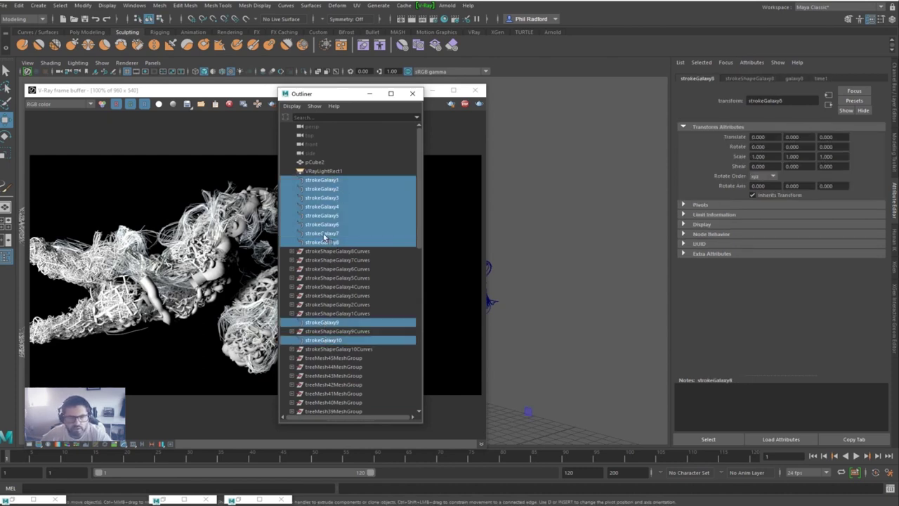
{"action": "key", "text": "Delete"}
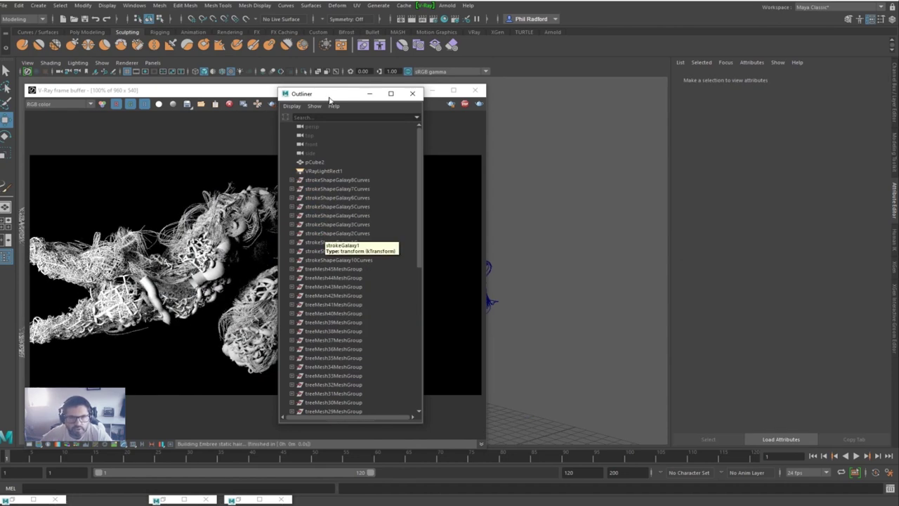
Move the Outliner and frame buffer aside and examine the rendered curves close up on the snake's coils.
{"action": "left_click_drag", "start_coordinate": [329, 99], "coordinate": [538, 131]}
{"action": "left_click_drag", "start_coordinate": [365, 97], "coordinate": [432, 87]}
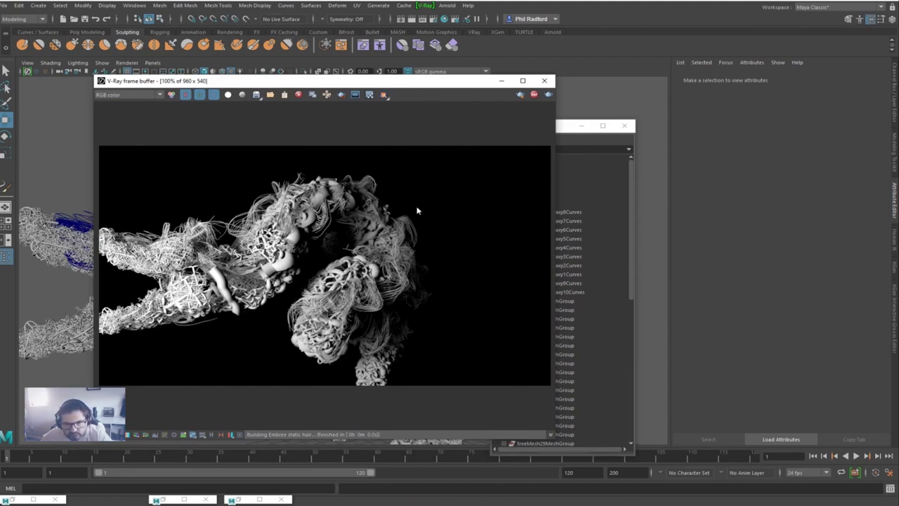
{"action": "left_click_drag", "start_coordinate": [377, 85], "coordinate": [555, 80]}
{"action": "mouse_move", "coordinate": [176, 311]}
{"action": "left_mouse_down", "text": "alt"}
{"action": "mouse_move", "coordinate": [283, 309]}
{"action": "mouse_move", "coordinate": [209, 304]}
{"action": "mouse_move", "coordinate": [183, 337]}
{"action": "mouse_move", "coordinate": [112, 298]}
{"action": "mouse_move", "coordinate": [182, 309]}
{"action": "mouse_move", "coordinate": [176, 295]}
{"action": "left_mouse_up", "text": "alt"}
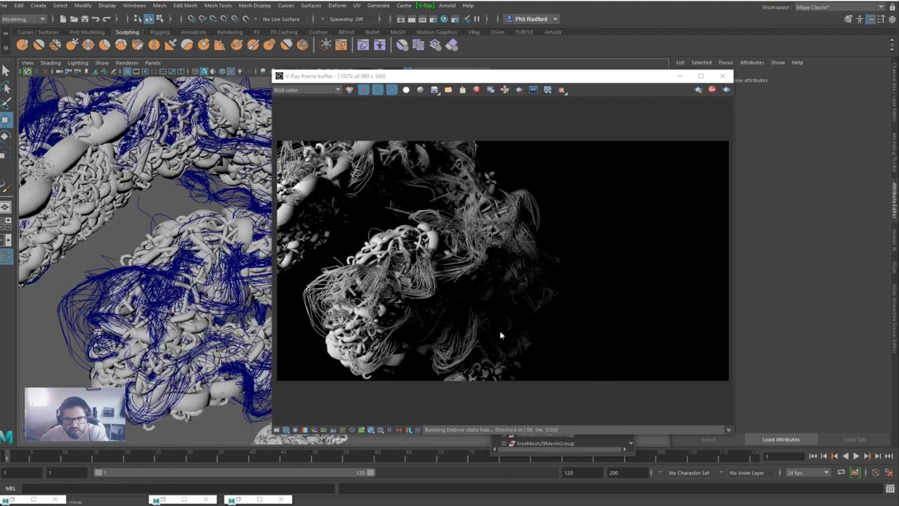
Set the start width of vrayRenderableCurve to 0.005 and restart the interactive render.
{"action": "left_click_drag", "start_coordinate": [501, 71], "coordinate": [326, 60]}
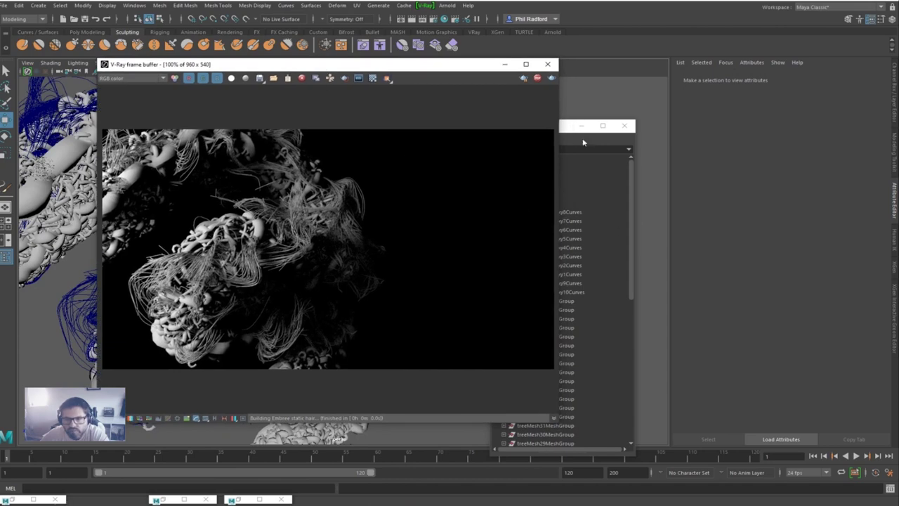
{"action": "left_click_drag", "start_coordinate": [570, 127], "coordinate": [585, 115]}
{"action": "scroll", "coordinate": [608, 394], "scroll_direction": "down", "scroll_amount": 10}
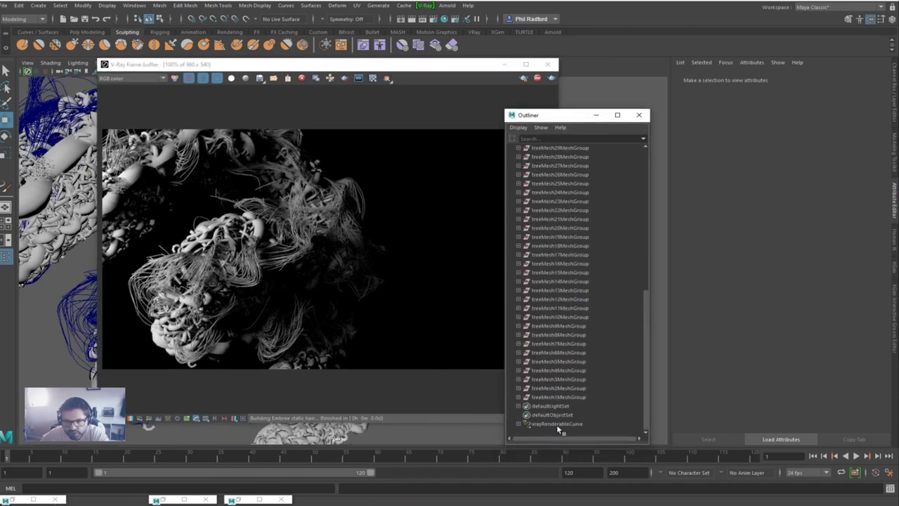
{"action": "left_click", "coordinate": [557, 424]}
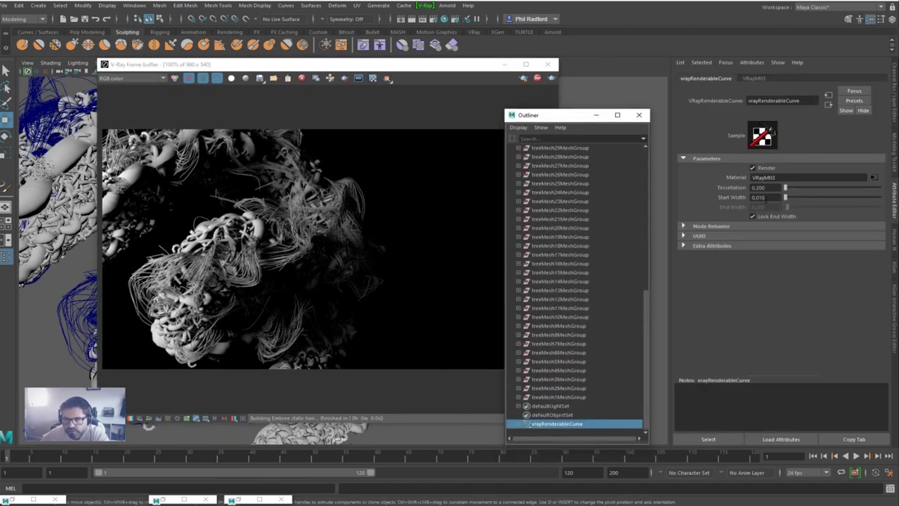
{"action": "left_click", "coordinate": [760, 198]}
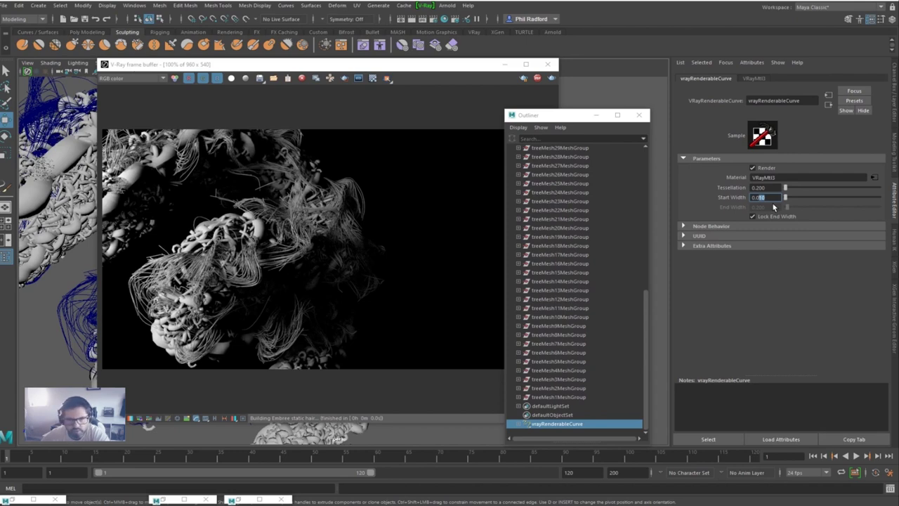
{"action": "type", "text": "05"}
{"action": "key", "text": "Return"}
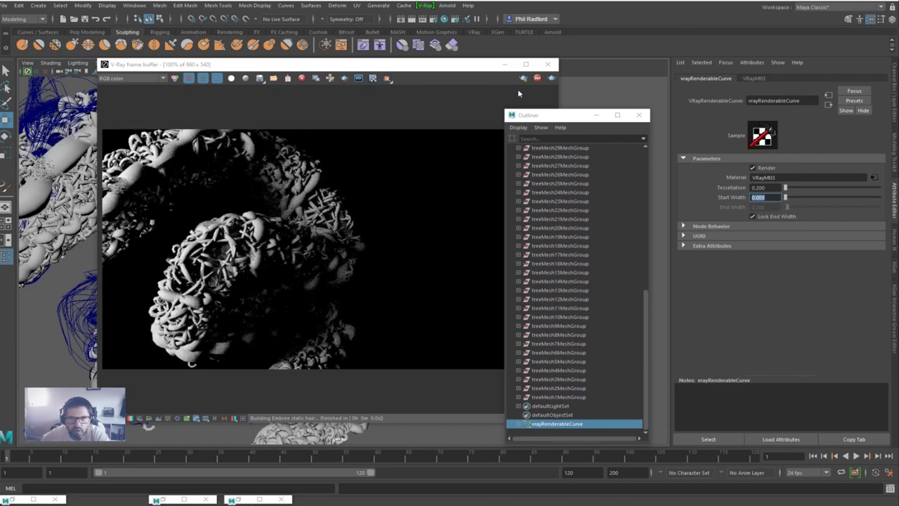
{"action": "left_click", "coordinate": [535, 80]}
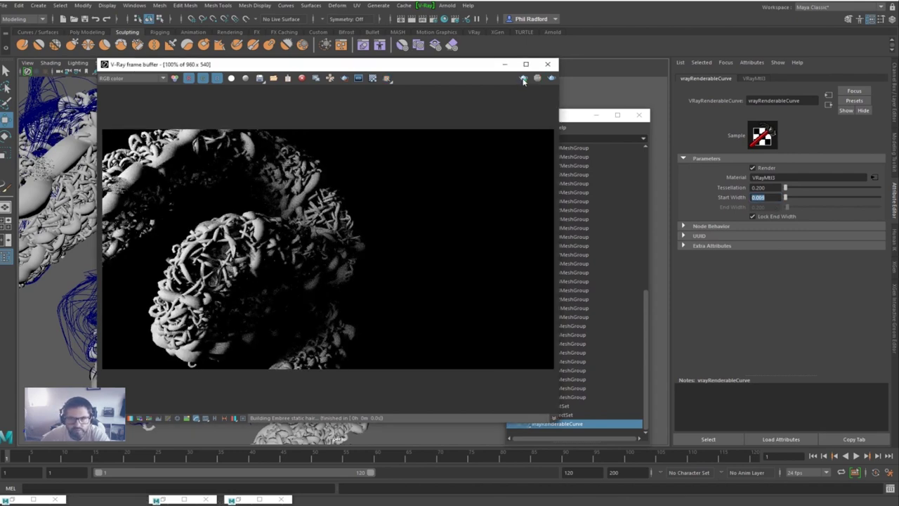
{"action": "left_click", "coordinate": [523, 79]}
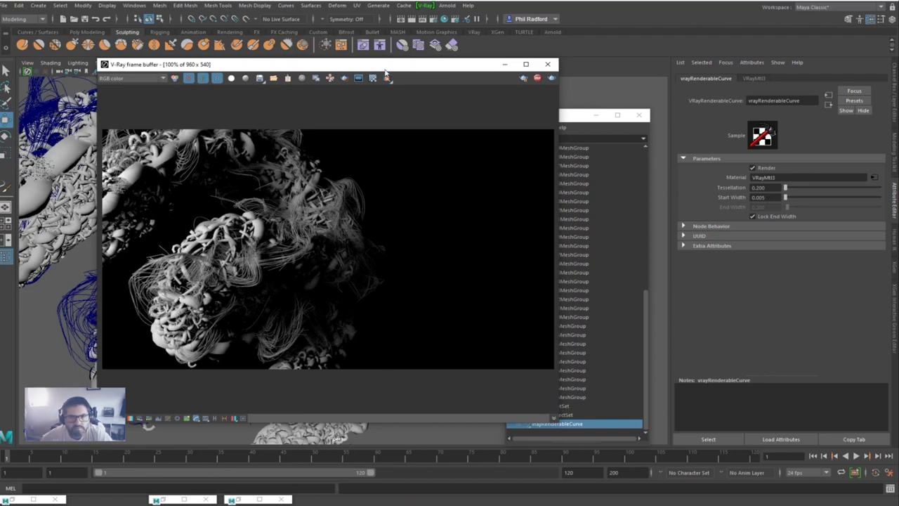
Examine the thinner curves in the live render around the snake's head, open jaws and coils from both sides.
{"action": "left_click_drag", "start_coordinate": [385, 70], "coordinate": [589, 60]}
{"action": "left_click_drag", "start_coordinate": [167, 196], "coordinate": [172, 309], "text": "alt"}
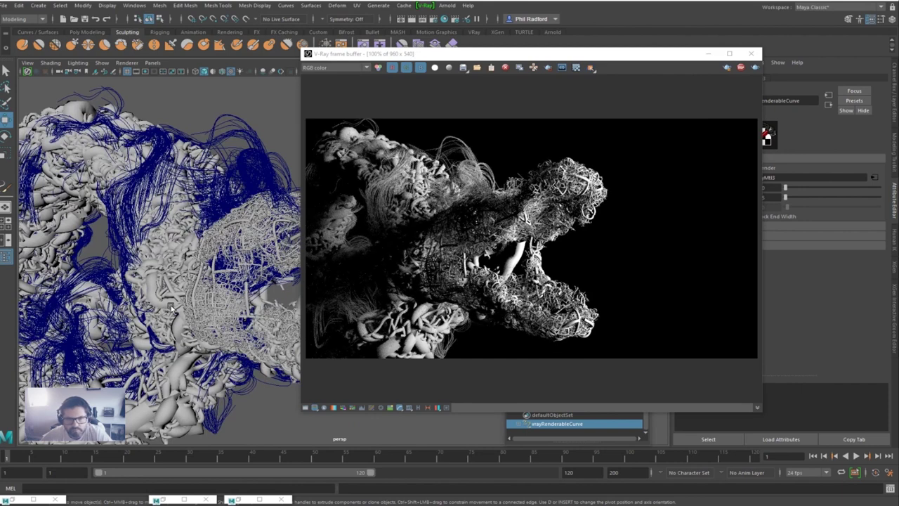
{"action": "left_click_drag", "start_coordinate": [555, 55], "coordinate": [628, 47]}
{"action": "left_click_drag", "start_coordinate": [162, 281], "coordinate": [221, 245], "text": "alt"}
{"action": "left_click_drag", "start_coordinate": [282, 251], "coordinate": [238, 270], "text": "alt"}
{"action": "left_click_drag", "start_coordinate": [294, 252], "coordinate": [67, 313], "text": "alt"}
{"action": "right_click_drag", "start_coordinate": [67, 313], "coordinate": [155, 311], "text": "alt"}
{"action": "middle_click_drag", "start_coordinate": [154, 311], "coordinate": [267, 281], "text": "alt"}
{"action": "left_click_drag", "start_coordinate": [267, 280], "coordinate": [290, 302], "text": "alt"}
{"action": "middle_click_drag", "start_coordinate": [144, 281], "coordinate": [290, 288], "text": "alt"}
{"action": "left_click_drag", "start_coordinate": [244, 297], "coordinate": [302, 292], "text": "alt"}
{"action": "right_click_drag", "start_coordinate": [302, 292], "coordinate": [263, 291], "text": "alt"}
{"action": "middle_click_drag", "start_coordinate": [264, 291], "coordinate": [217, 297], "text": "alt"}
{"action": "left_click_drag", "start_coordinate": [217, 295], "coordinate": [243, 284], "text": "alt"}
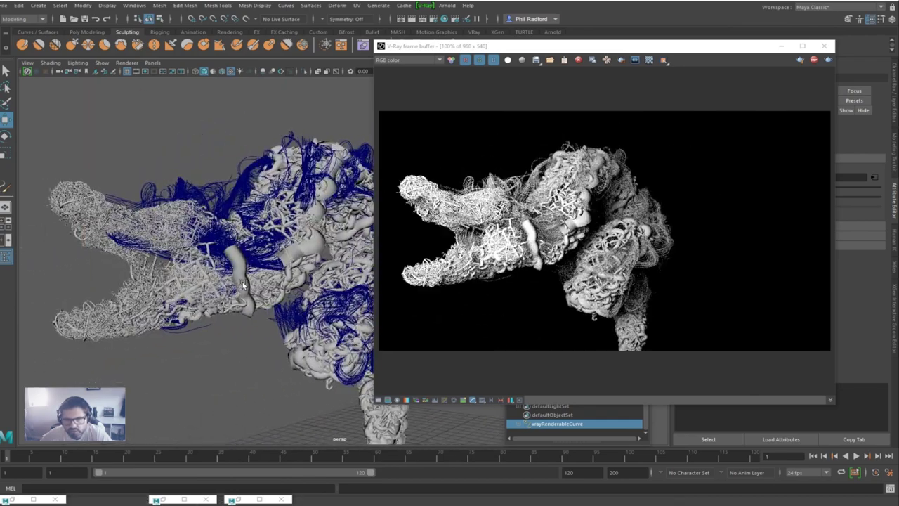
Fill the hole at the open end of the thick tube behind the jaws, using its border edge.
{"action": "right_click_drag", "start_coordinate": [242, 283], "coordinate": [414, 289], "text": "alt"}
{"action": "left_click", "coordinate": [223, 254]}
{"action": "right_click_drag", "start_coordinate": [218, 279], "coordinate": [511, 289], "text": "alt"}
{"action": "left_click_drag", "start_coordinate": [225, 281], "coordinate": [186, 208], "text": "alt"}
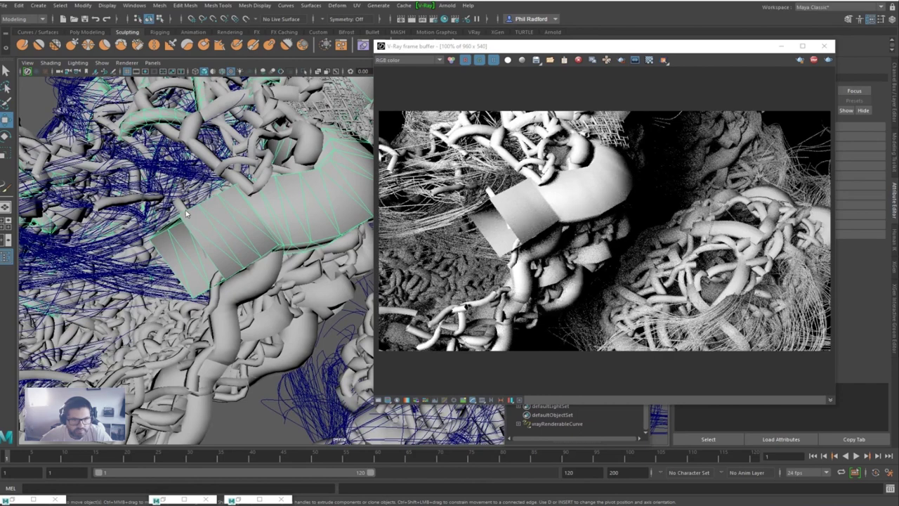
{"action": "right_click_drag", "start_coordinate": [188, 225], "coordinate": [187, 200]}
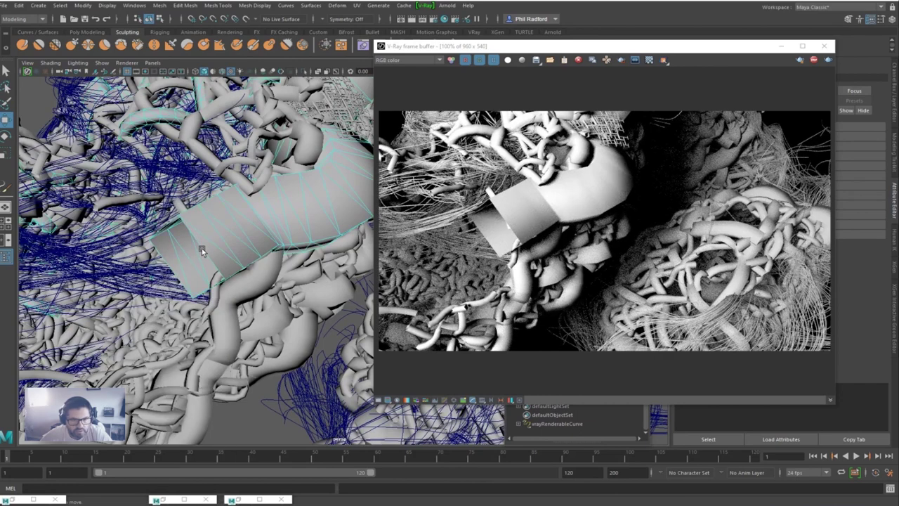
{"action": "left_click", "coordinate": [202, 251]}
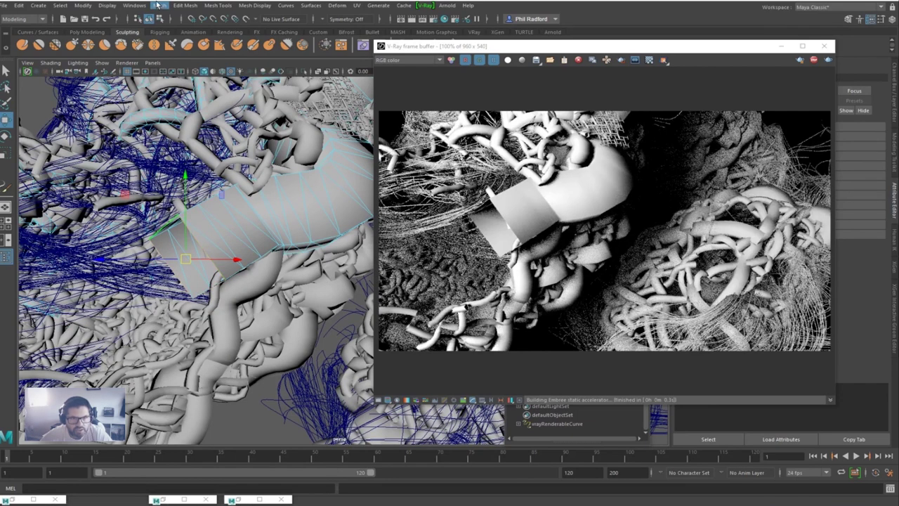
{"action": "left_click", "coordinate": [158, 5]}
{"action": "left_click", "coordinate": [189, 78]}
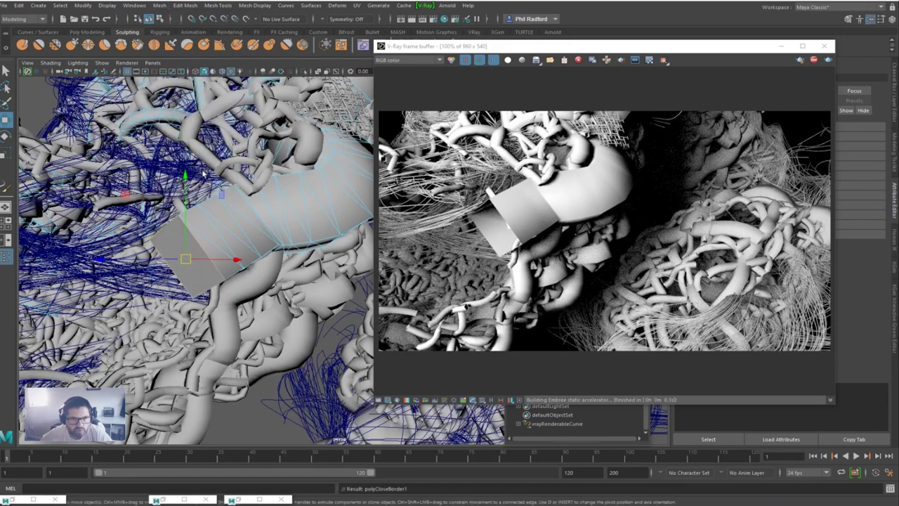
Scale down the cap face at the end of the thick tube and return to object mode.
{"action": "left_click_drag", "start_coordinate": [209, 219], "coordinate": [188, 233], "text": "alt"}
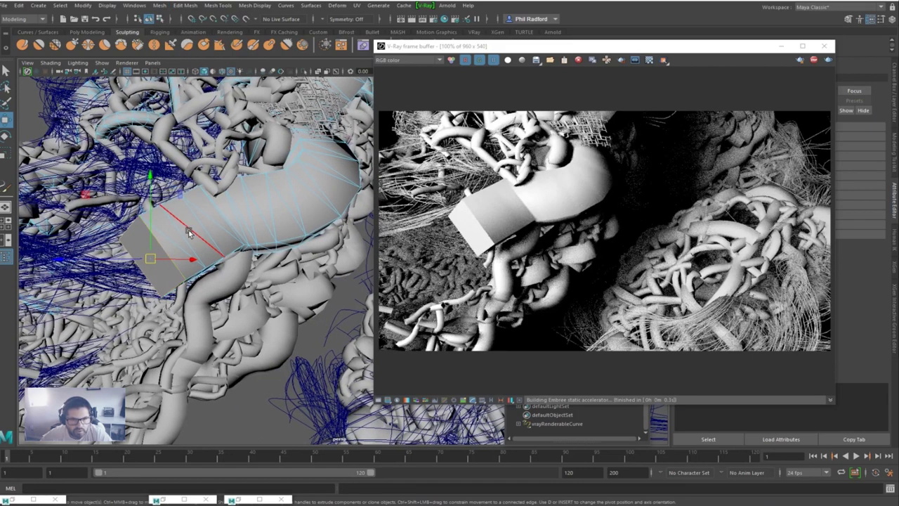
{"action": "right_click_drag", "start_coordinate": [139, 237], "coordinate": [140, 254]}
{"action": "left_click", "coordinate": [139, 244]}
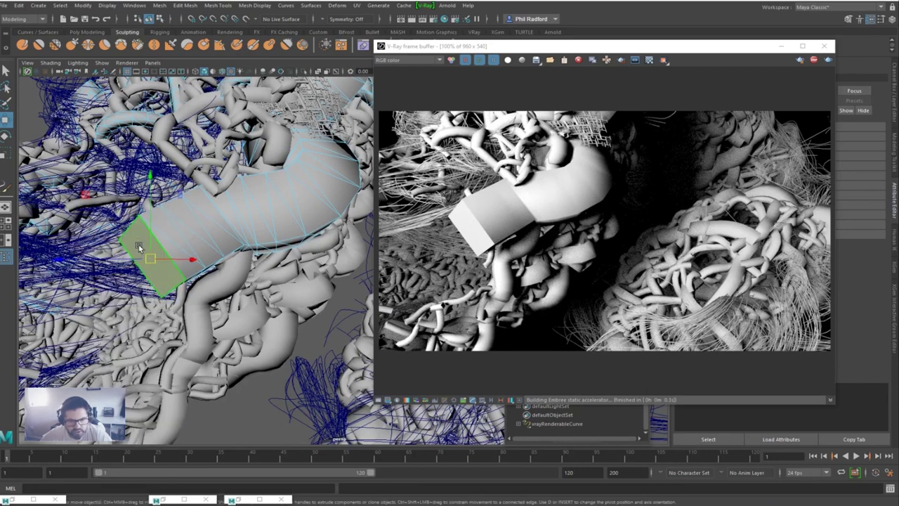
{"action": "key", "text": "r"}
{"action": "left_click_drag", "start_coordinate": [149, 257], "coordinate": [76, 303]}
{"action": "left_click_drag", "start_coordinate": [163, 273], "coordinate": [184, 270], "text": "alt"}
{"action": "right_click_drag", "start_coordinate": [191, 271], "coordinate": [223, 254]}
{"action": "mouse_move", "coordinate": [212, 306]}
{"action": "left_mouse_down", "text": "alt"}
{"action": "mouse_move", "coordinate": [189, 303]}
{"action": "mouse_move", "coordinate": [220, 302]}
{"action": "mouse_move", "coordinate": [211, 306]}
{"action": "left_mouse_up", "text": "alt"}
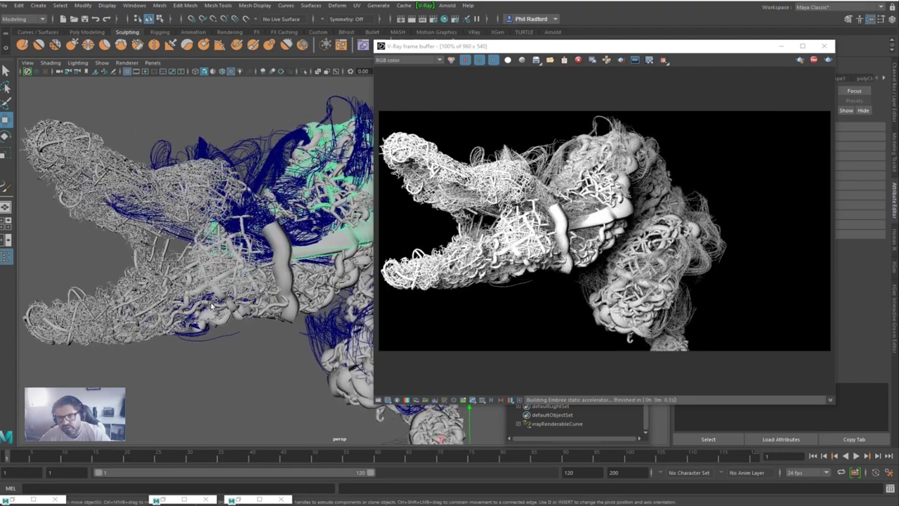
Enable depth of field in the V-Ray camera overrides and lower its aperture.
{"action": "left_click_drag", "start_coordinate": [595, 51], "coordinate": [383, 98]}
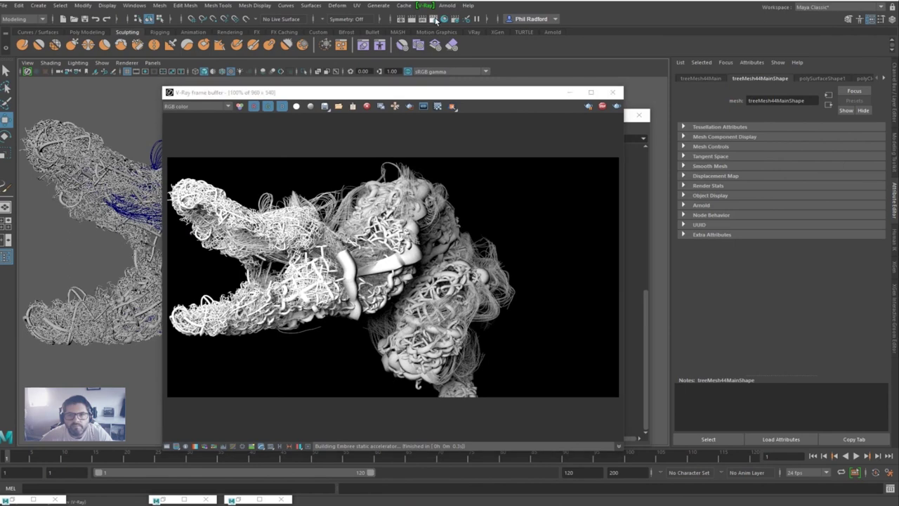
{"action": "left_click", "coordinate": [434, 20]}
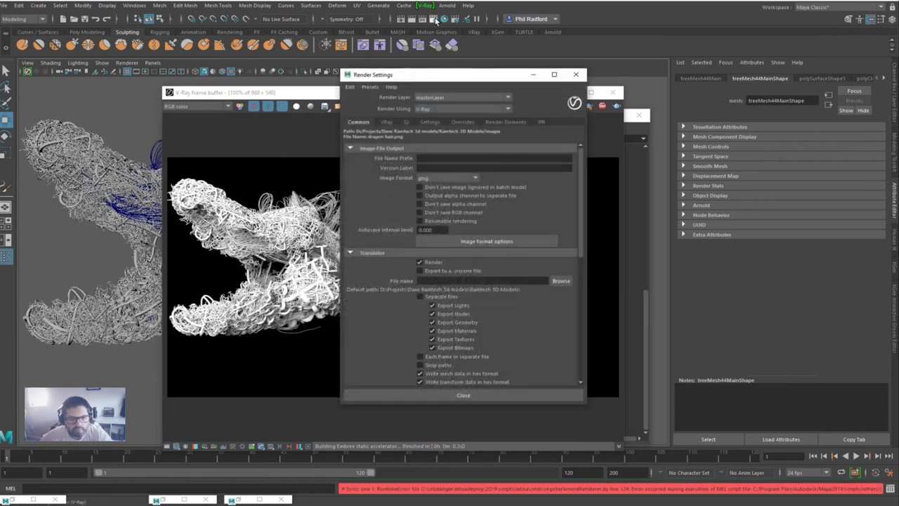
{"action": "left_click", "coordinate": [463, 121]}
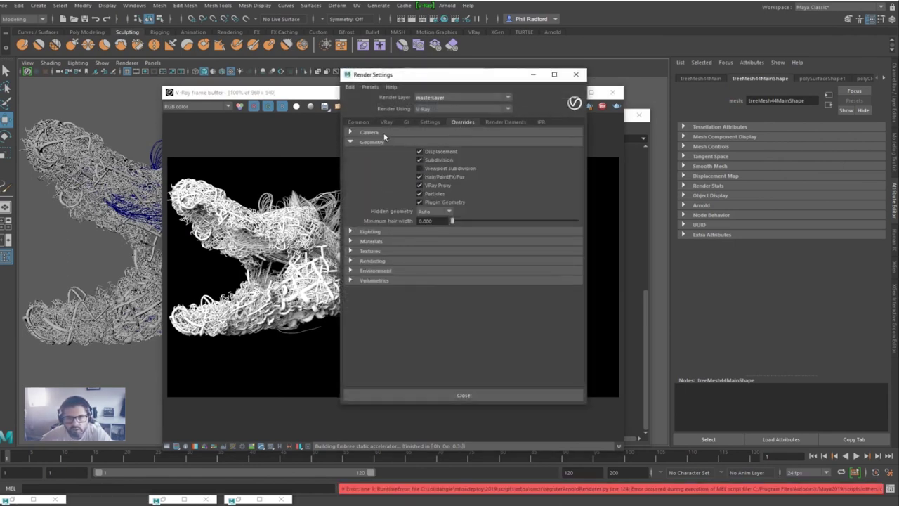
{"action": "left_click", "coordinate": [383, 133]}
{"action": "left_click", "coordinate": [421, 202]}
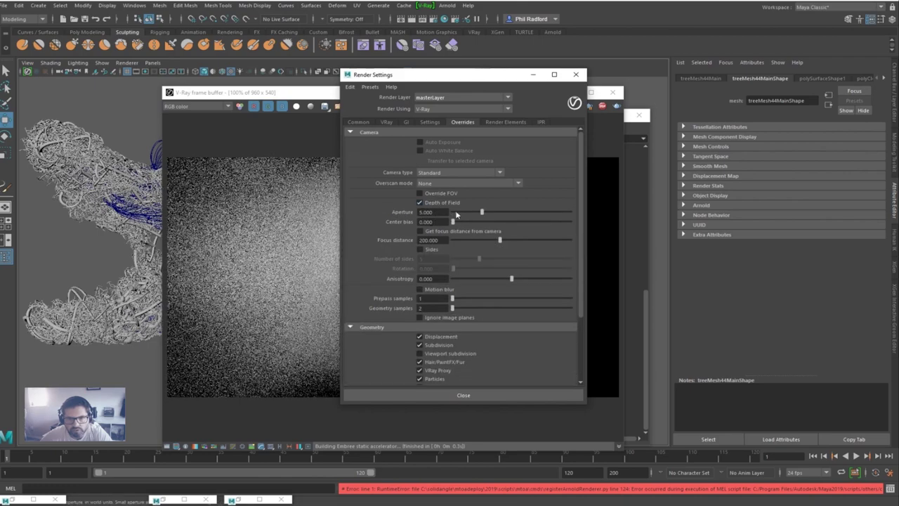
{"action": "left_click_drag", "start_coordinate": [482, 211], "coordinate": [453, 211]}
Pick depth-of-field focus points in the render on the coils, upper jaw and tube, and check the blur from the opposite side.
{"action": "left_click", "coordinate": [305, 122]}
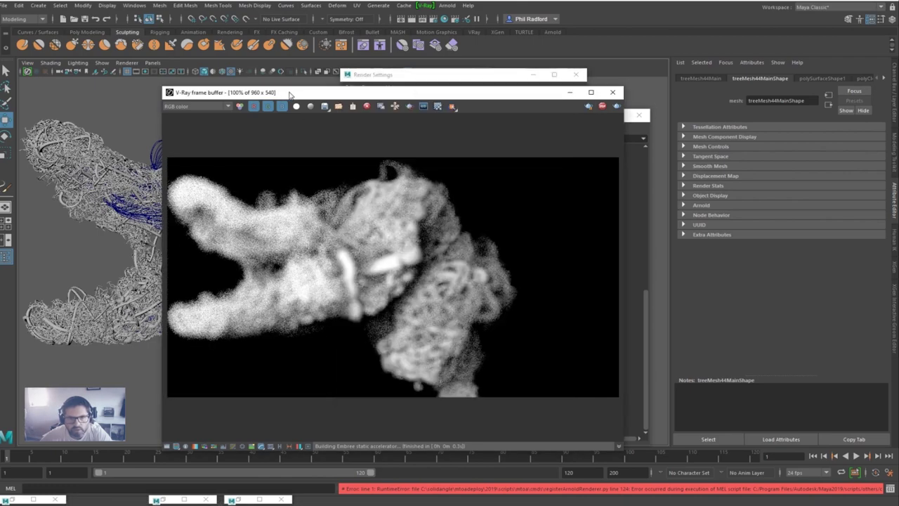
{"action": "right_click", "coordinate": [395, 239]}
{"action": "left_click", "coordinate": [422, 253]}
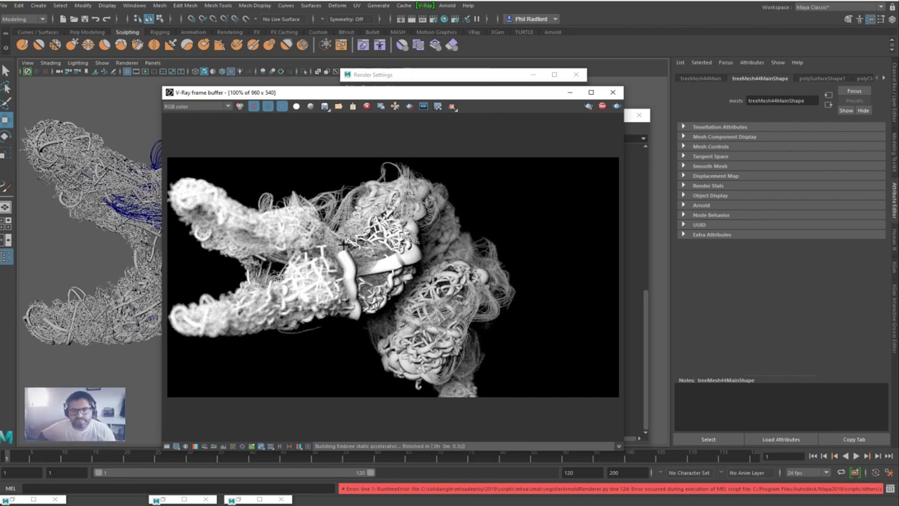
{"action": "left_click", "coordinate": [219, 211]}
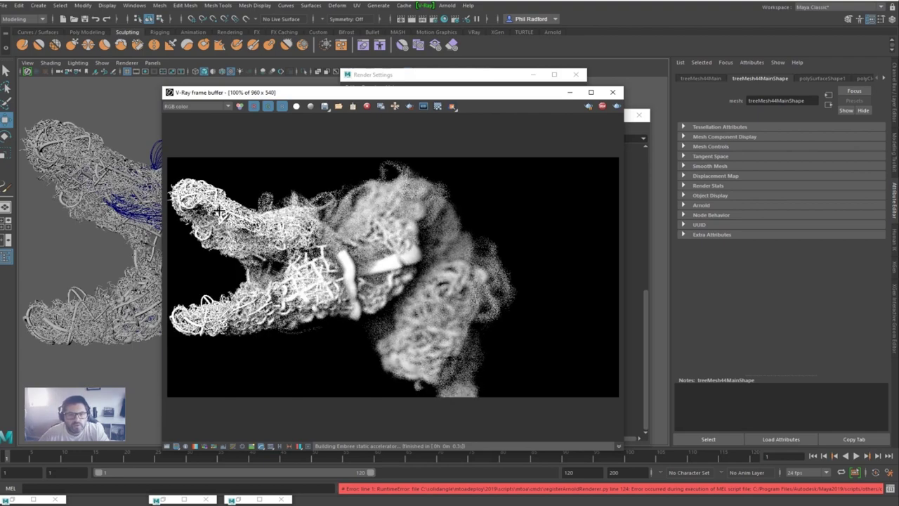
{"action": "left_click", "coordinate": [345, 247]}
{"action": "left_click_drag", "start_coordinate": [106, 208], "coordinate": [136, 214], "text": "alt"}
{"action": "middle_click_drag", "start_coordinate": [136, 214], "coordinate": [104, 211], "text": "alt"}
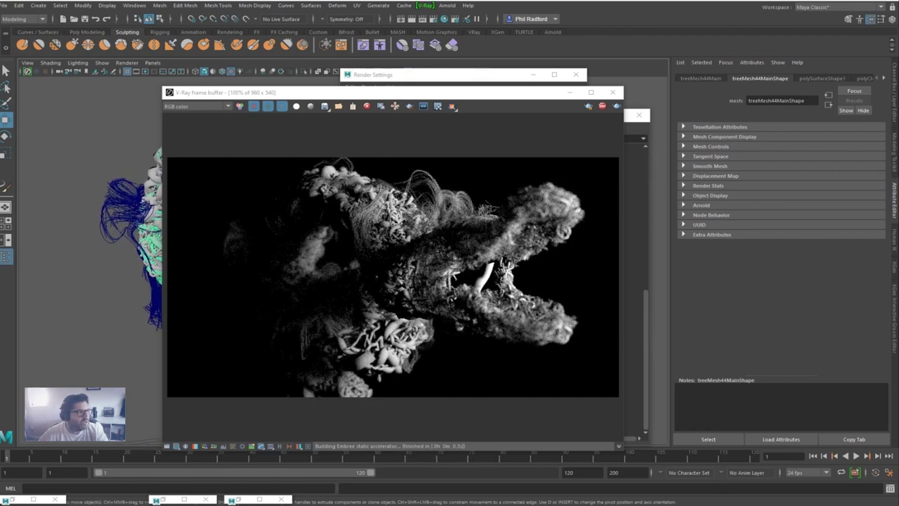
Switch to the portfolio website in the browser and examine the renders in the eurphoric project.
{"action": "left_click_drag", "start_coordinate": [0, 92], "coordinate": [749, 0]}
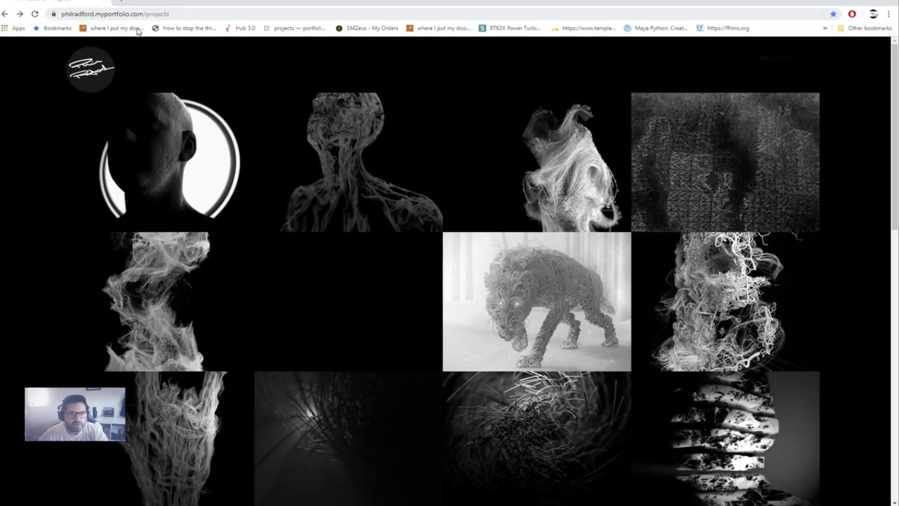
{"action": "left_click", "coordinate": [351, 175]}
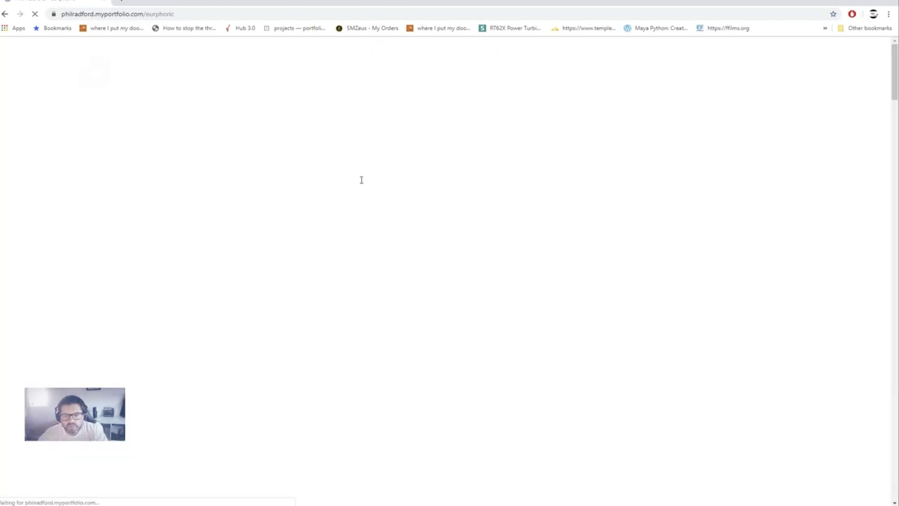
{"action": "scroll", "coordinate": [548, 221], "scroll_direction": "down", "scroll_amount": 3}
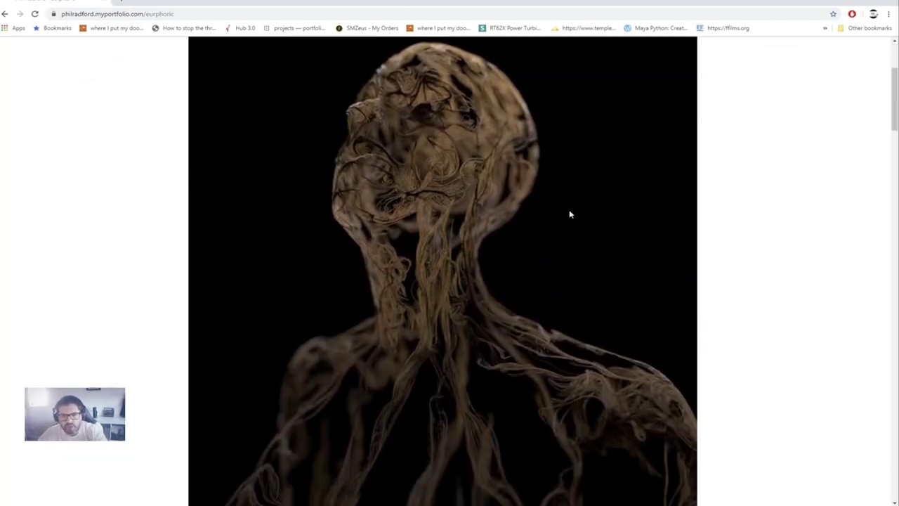
{"action": "scroll", "coordinate": [570, 215], "scroll_direction": "down", "scroll_amount": 3}
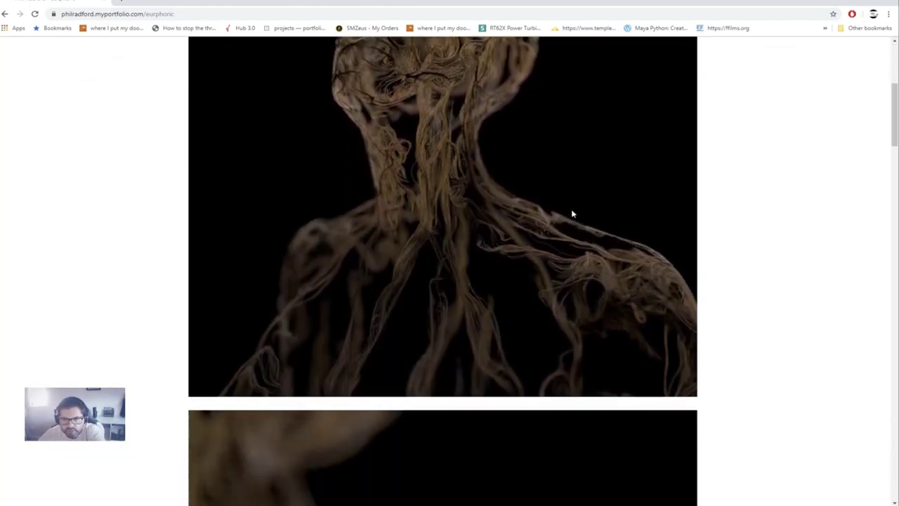
{"action": "scroll", "coordinate": [572, 213], "scroll_direction": "down", "scroll_amount": 5}
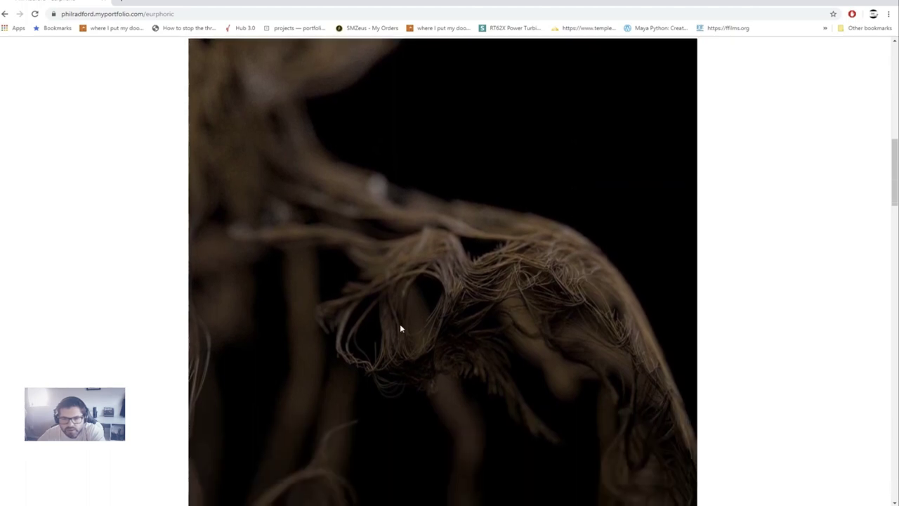
{"action": "scroll", "coordinate": [580, 258], "scroll_direction": "down", "scroll_amount": 2}
{"action": "scroll", "coordinate": [490, 264], "scroll_direction": "down", "scroll_amount": 7}
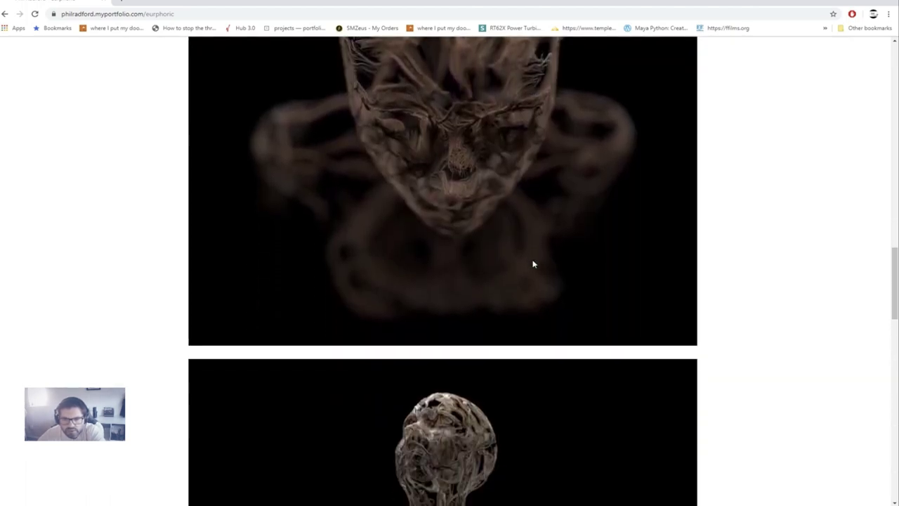
{"action": "scroll", "coordinate": [533, 264], "scroll_direction": "down", "scroll_amount": 5}
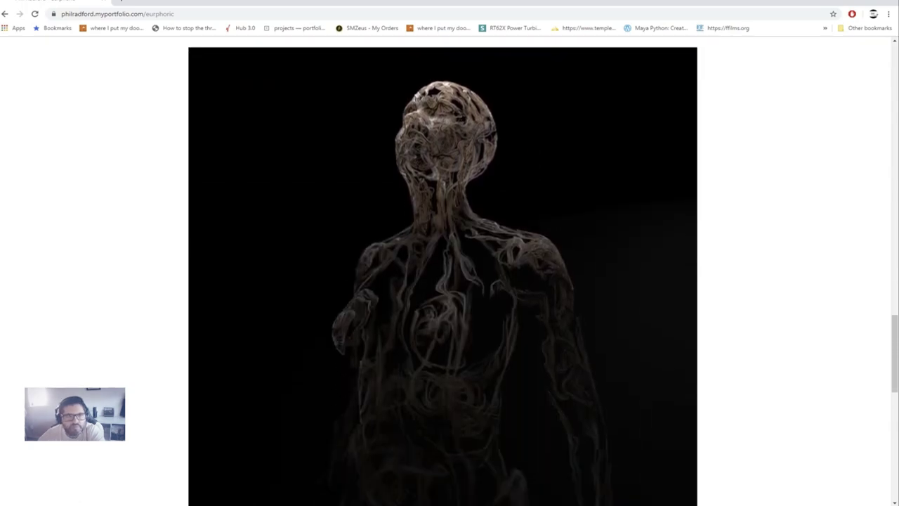
View the Wolf Of The Forest project from the projects page and return to the overview.
{"action": "left_click", "coordinate": [4, 14]}
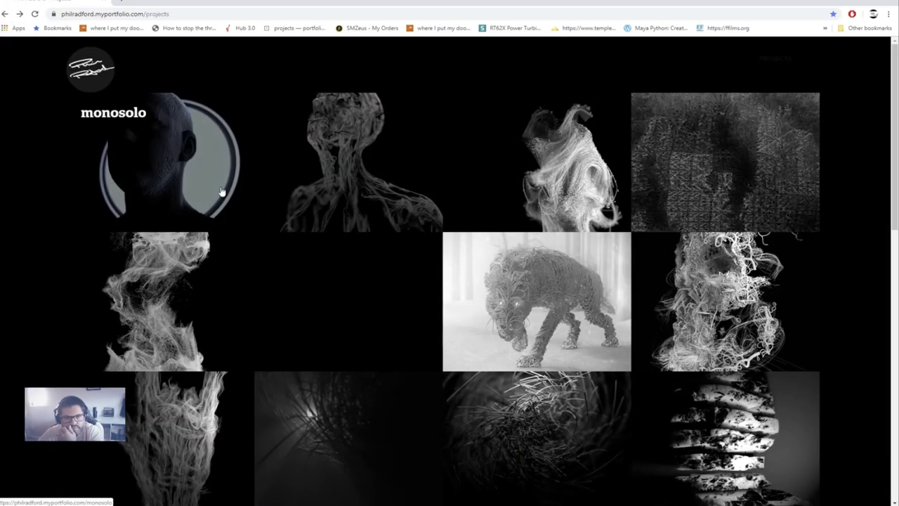
{"action": "left_click", "coordinate": [519, 299]}
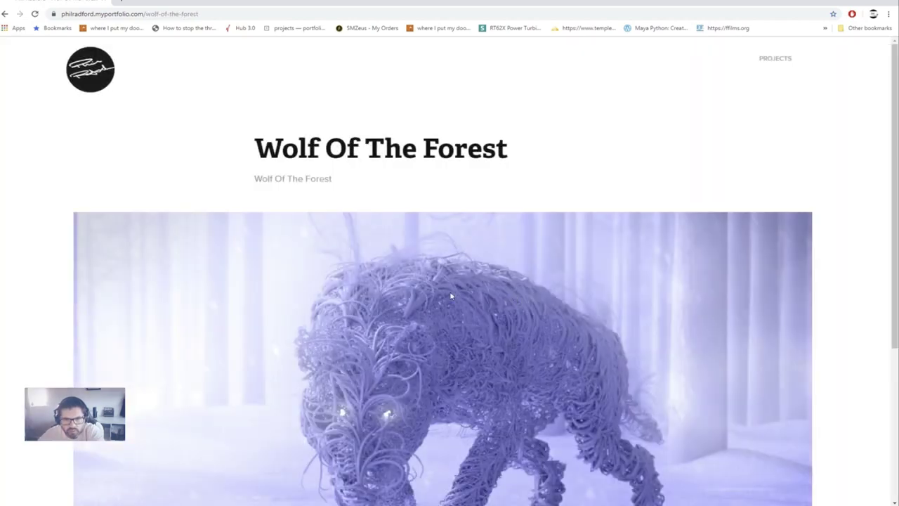
{"action": "scroll", "coordinate": [434, 290], "scroll_direction": "down", "scroll_amount": 2}
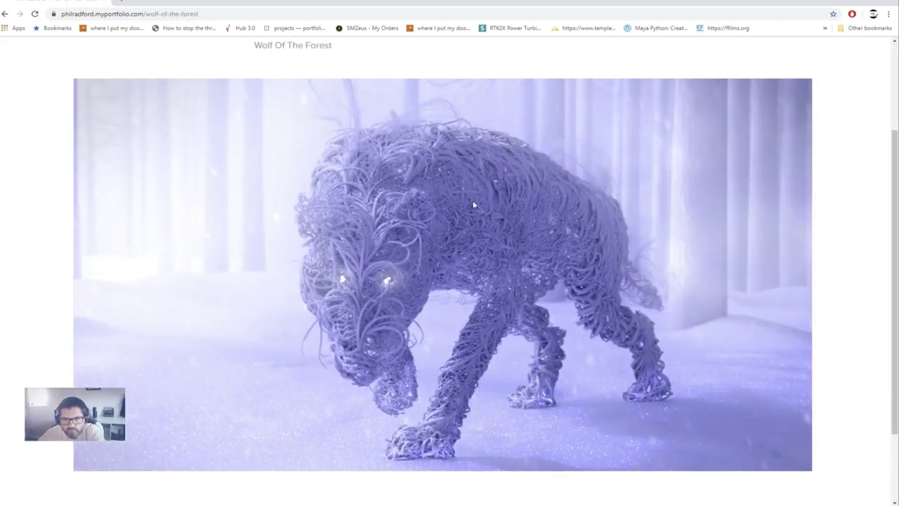
{"action": "key", "text": "alt+Left"}
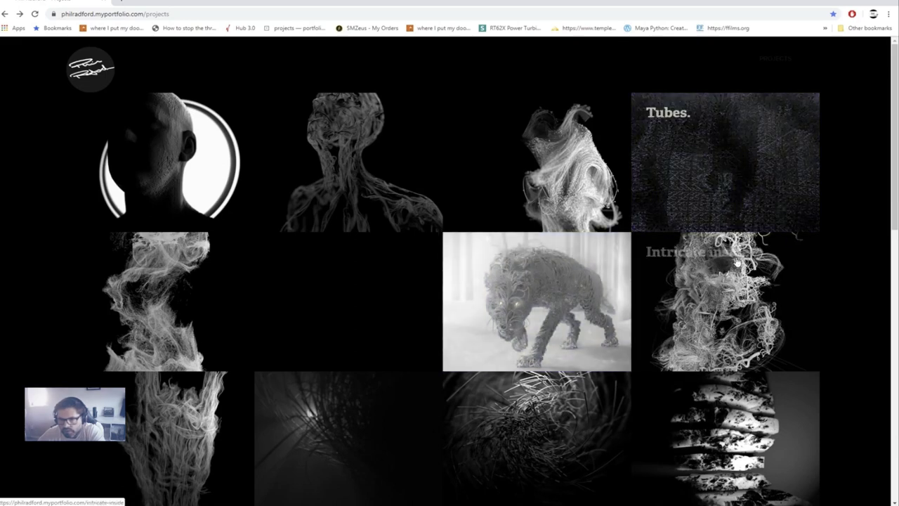
Examine the render in the Rock On project and browse the remaining work on the projects page.
{"action": "scroll", "coordinate": [730, 270], "scroll_direction": "down", "scroll_amount": 2}
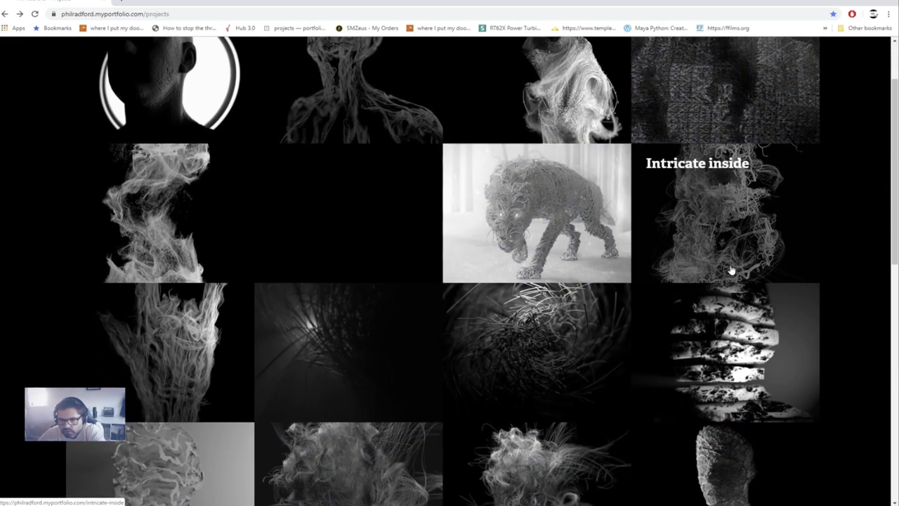
{"action": "left_click", "coordinate": [181, 320]}
{"action": "scroll", "coordinate": [423, 290], "scroll_direction": "down", "scroll_amount": 3}
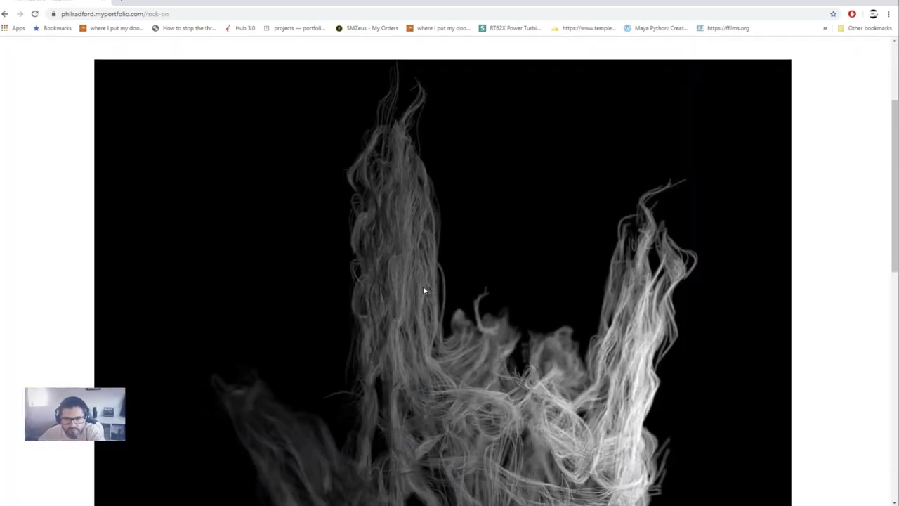
{"action": "scroll", "coordinate": [424, 290], "scroll_direction": "down", "scroll_amount": 4}
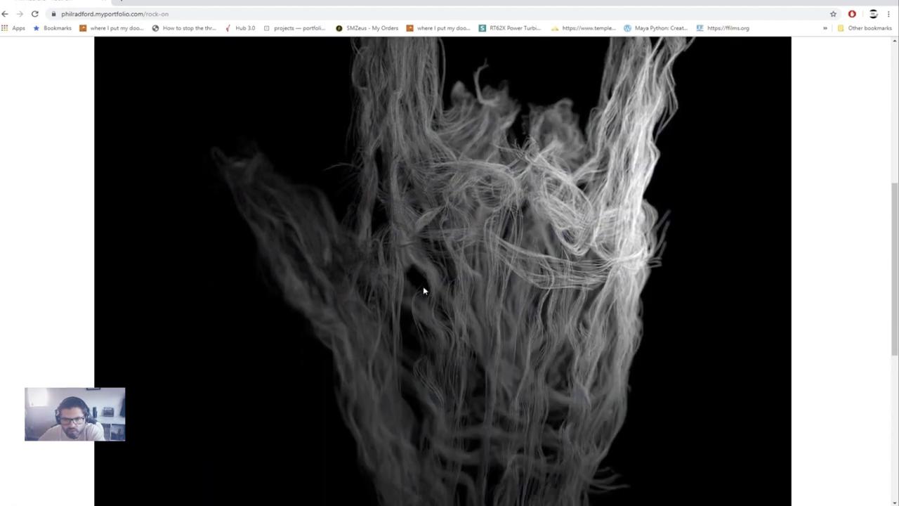
{"action": "scroll", "coordinate": [424, 290], "scroll_direction": "down", "scroll_amount": 2}
{"action": "scroll", "coordinate": [423, 290], "scroll_direction": "up", "scroll_amount": 4}
{"action": "scroll", "coordinate": [422, 290], "scroll_direction": "up", "scroll_amount": 5}
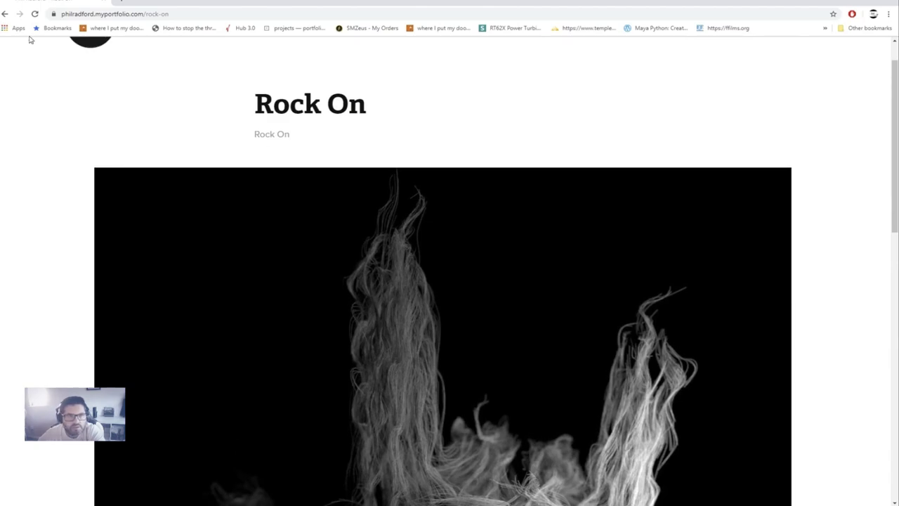
{"action": "left_click", "coordinate": [5, 14]}
{"action": "scroll", "coordinate": [253, 262], "scroll_direction": "up", "scroll_amount": 1}
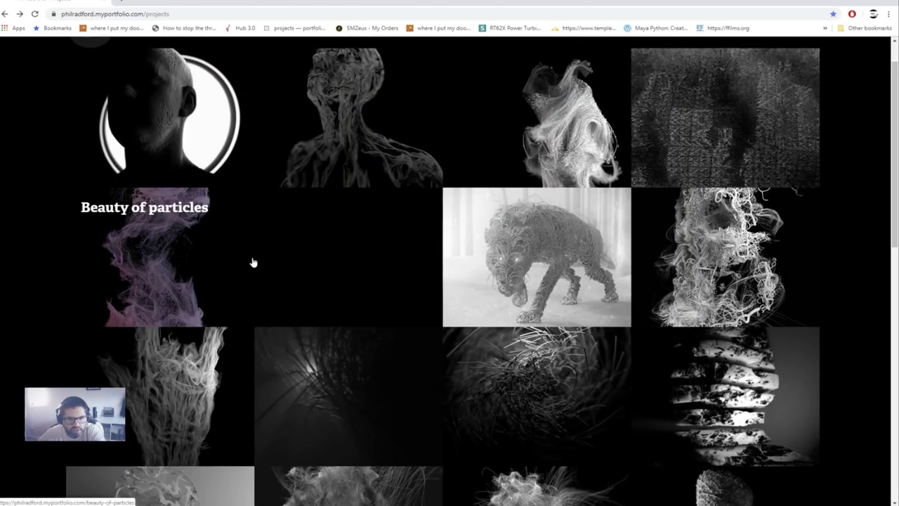
{"action": "scroll", "coordinate": [256, 262], "scroll_direction": "down", "scroll_amount": 6}
{"action": "scroll", "coordinate": [302, 268], "scroll_direction": "up", "scroll_amount": 4}
{"action": "scroll", "coordinate": [302, 268], "scroll_direction": "up", "scroll_amount": 3}
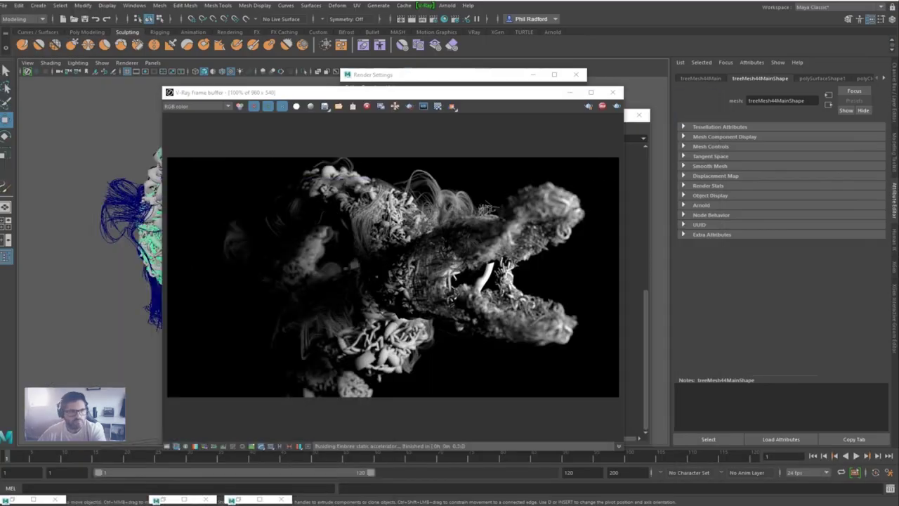
Switch back to Maya, move the V-Ray frame buffer off the model, and focus depth of field on the snake's head from two angles.
{"action": "left_click_drag", "start_coordinate": [371, 95], "coordinate": [486, 89]}
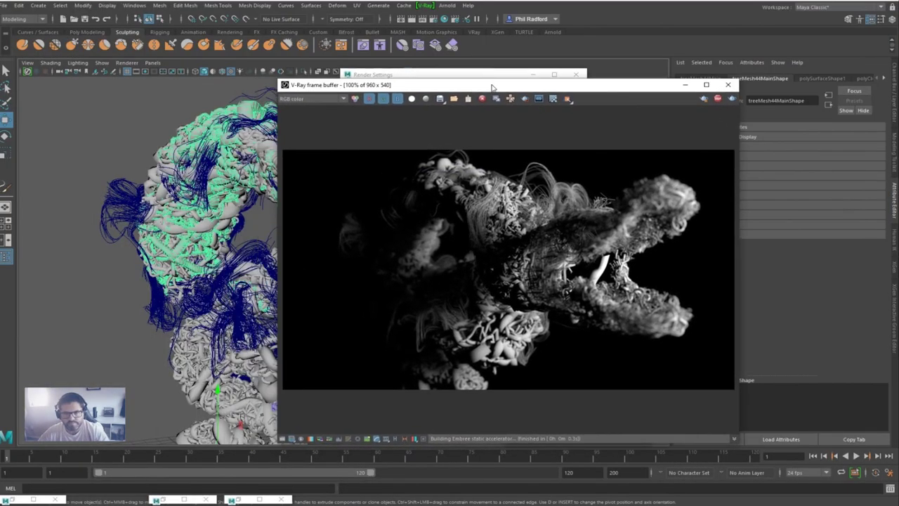
{"action": "left_click_drag", "start_coordinate": [239, 221], "coordinate": [224, 237], "text": "alt"}
{"action": "left_click", "coordinate": [417, 231]}
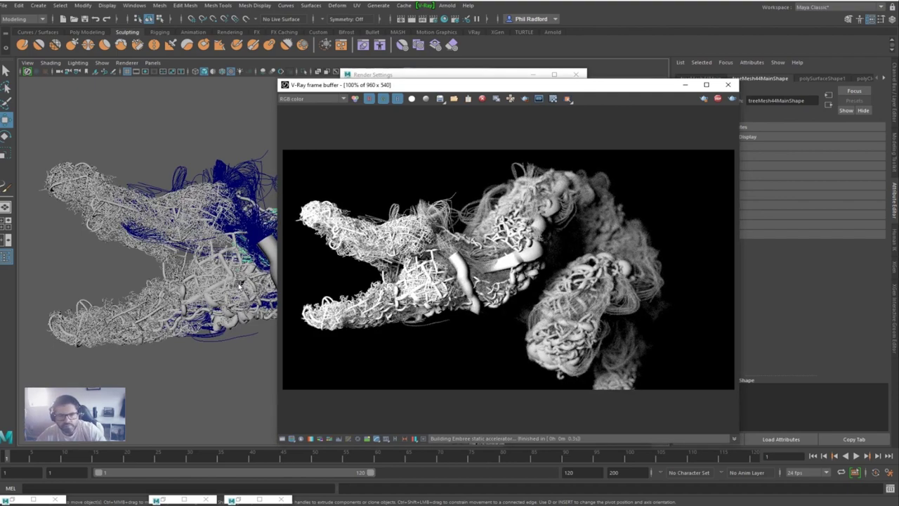
{"action": "mouse_move", "coordinate": [228, 287]}
{"action": "left_mouse_down", "text": "alt"}
{"action": "mouse_move", "coordinate": [181, 274]}
{"action": "mouse_move", "coordinate": [154, 305]}
{"action": "mouse_move", "coordinate": [211, 294]}
{"action": "mouse_move", "coordinate": [217, 275]}
{"action": "left_mouse_up", "text": "alt"}
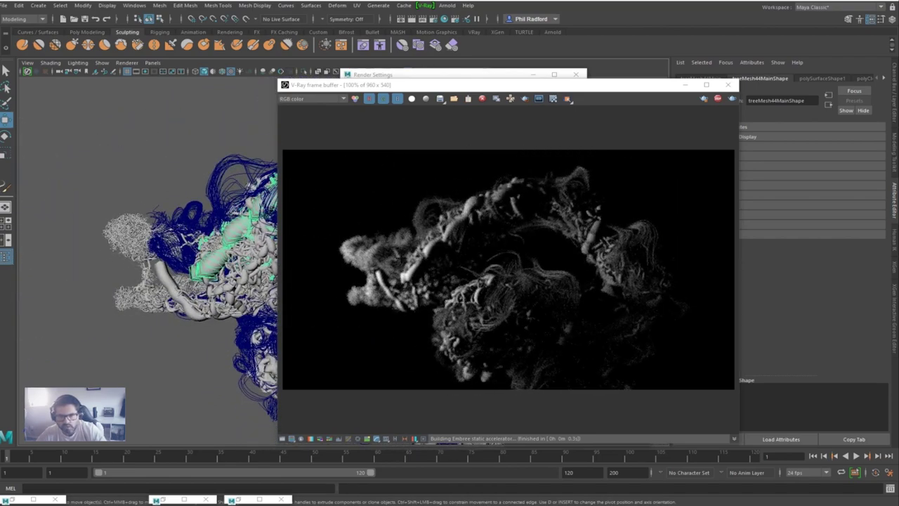
{"action": "left_click", "coordinate": [401, 255]}
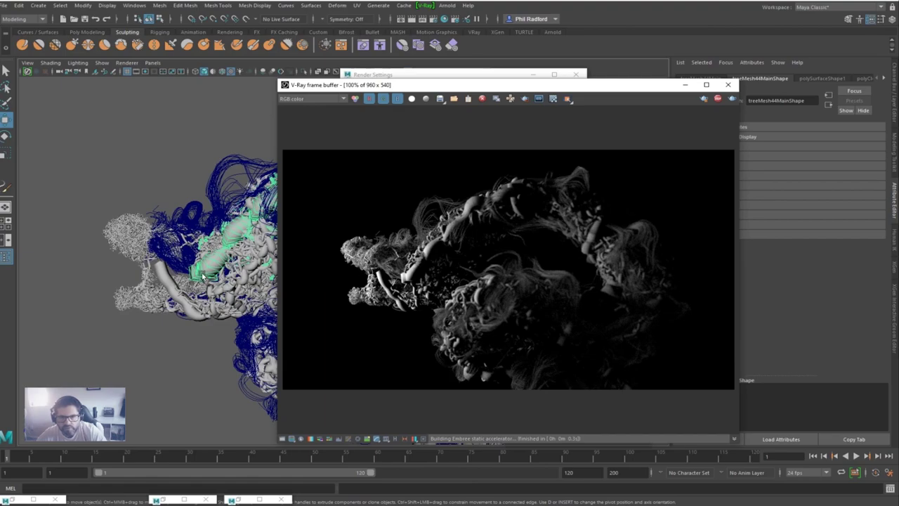
Reframe the head from the opposite side, focus depth of field near the corner of the mouth, and maximize the frame buffer.
{"action": "left_click_drag", "start_coordinate": [197, 284], "coordinate": [261, 285], "text": "alt"}
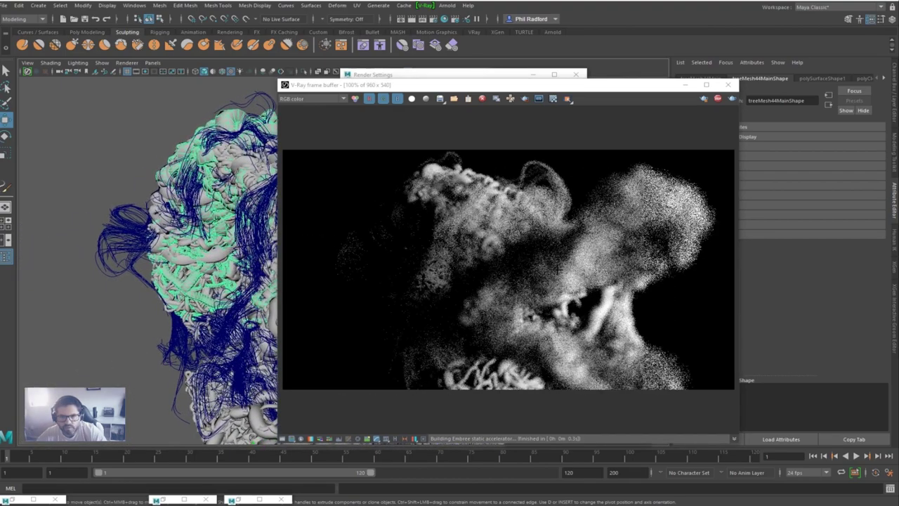
{"action": "left_click", "coordinate": [519, 311]}
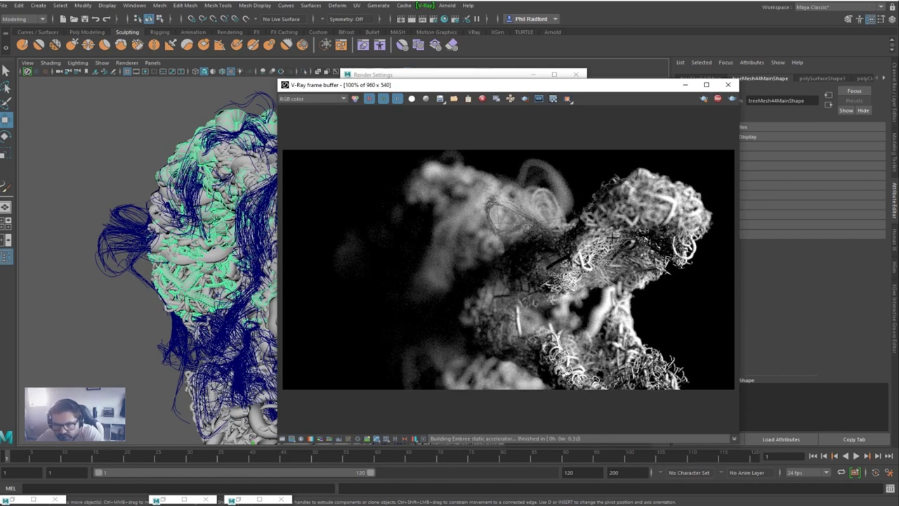
{"action": "left_click", "coordinate": [706, 85]}
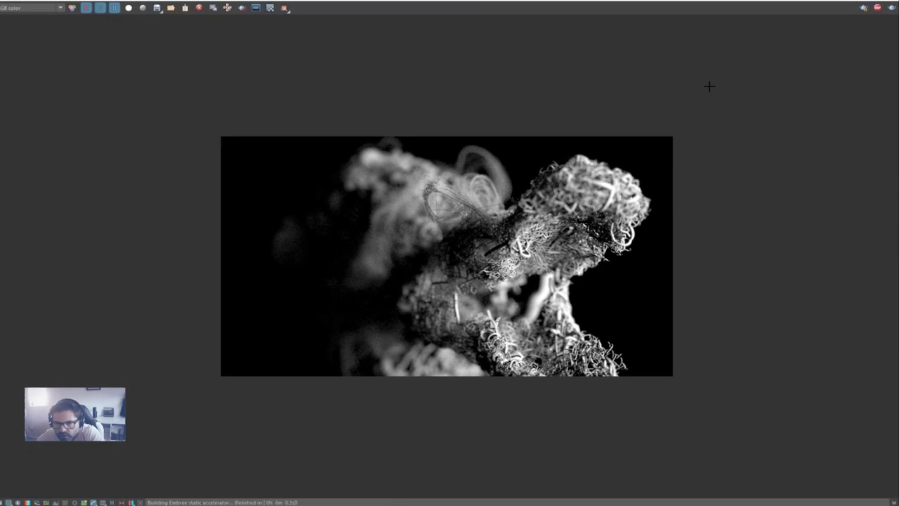